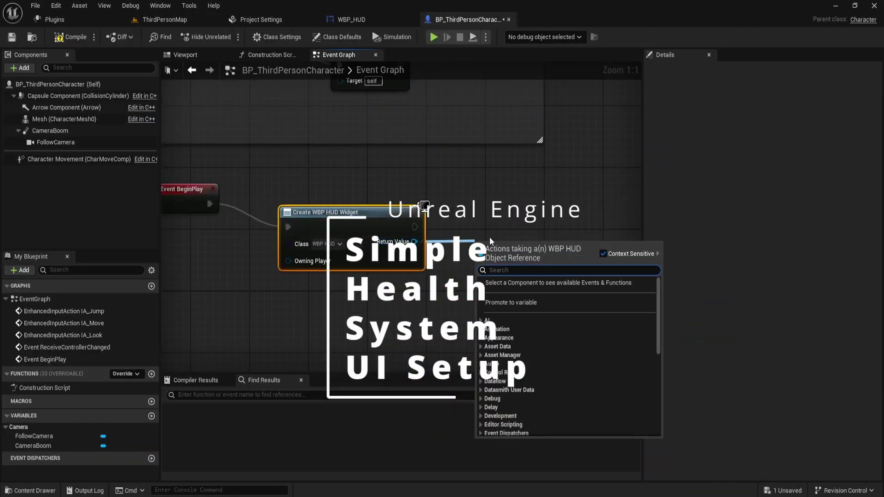
left_click(511, 283)
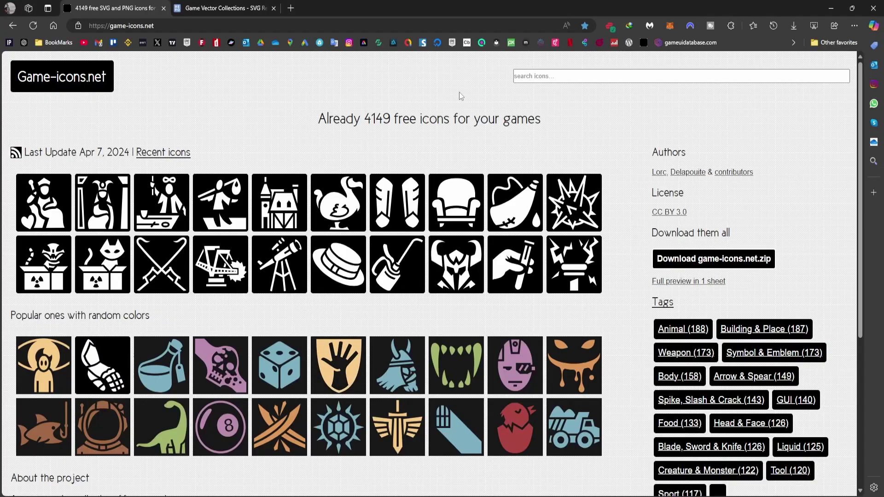
Step: Search the icon library for "health" and open the Health normal icon
left_click(560, 78)
type("health")
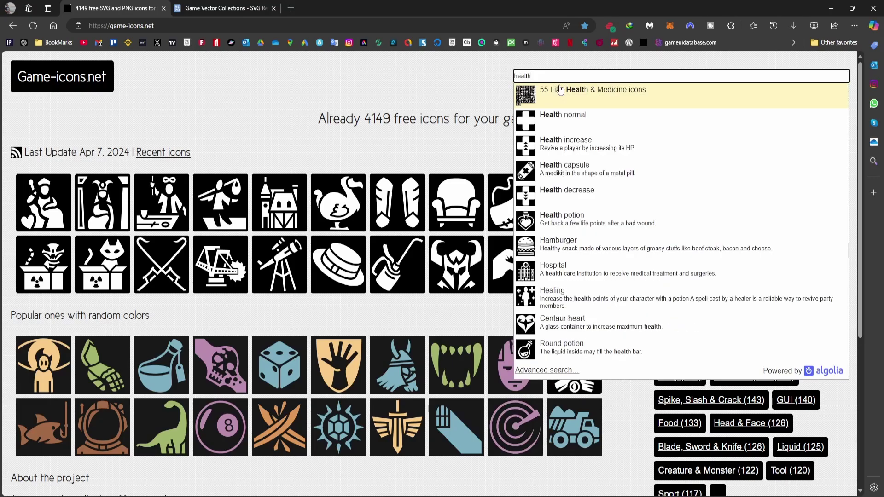
left_click(626, 118)
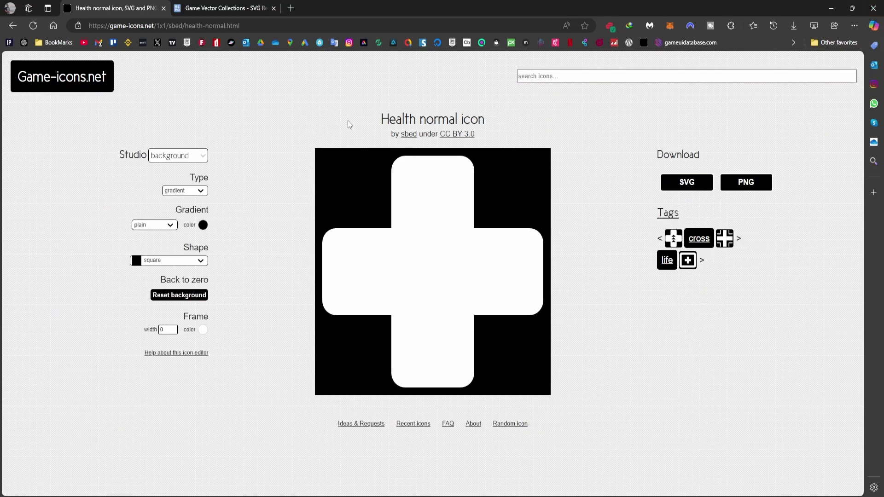
Step: Make the Health normal icon's background colour fully transparent and download the icon as PNG
left_click(204, 225)
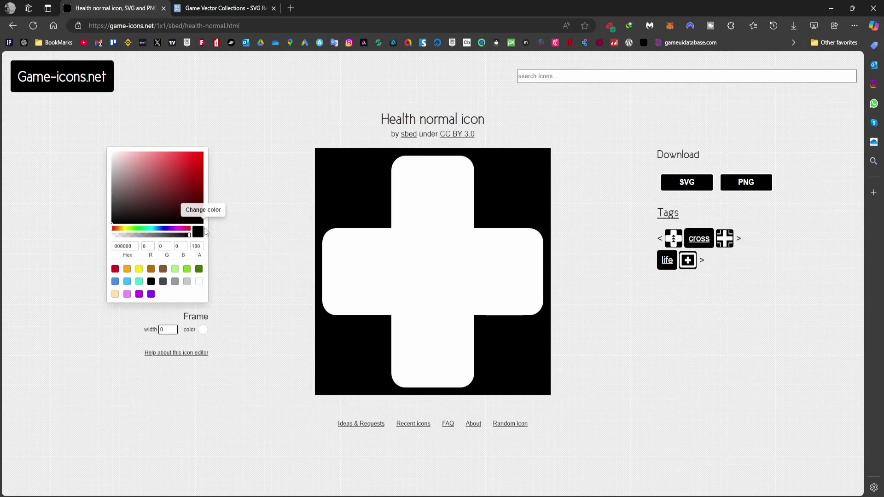
left_click(146, 235)
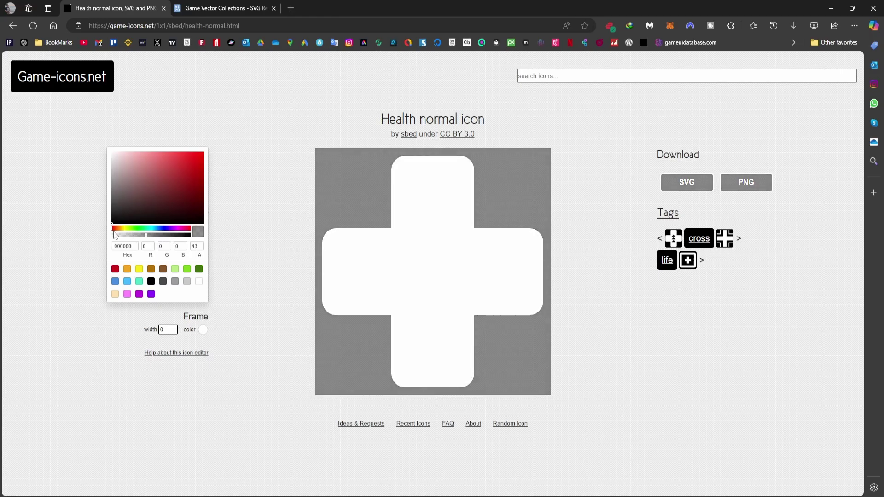
left_click(115, 235)
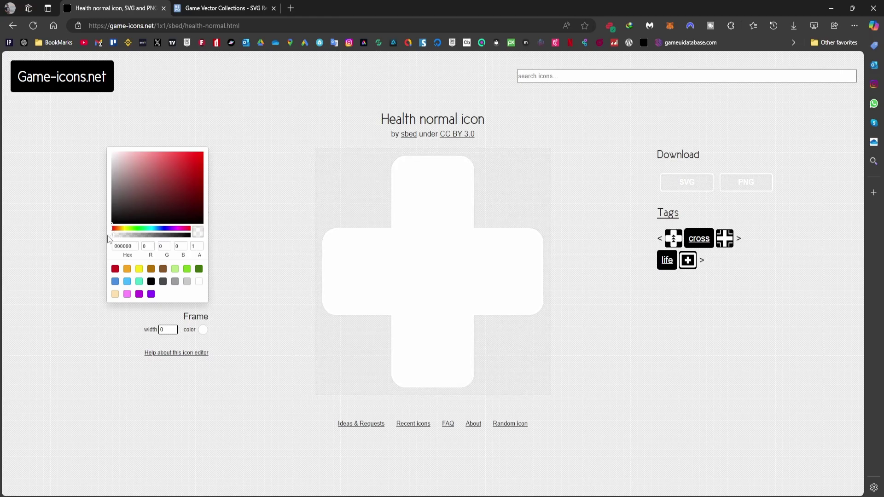
left_click(107, 236)
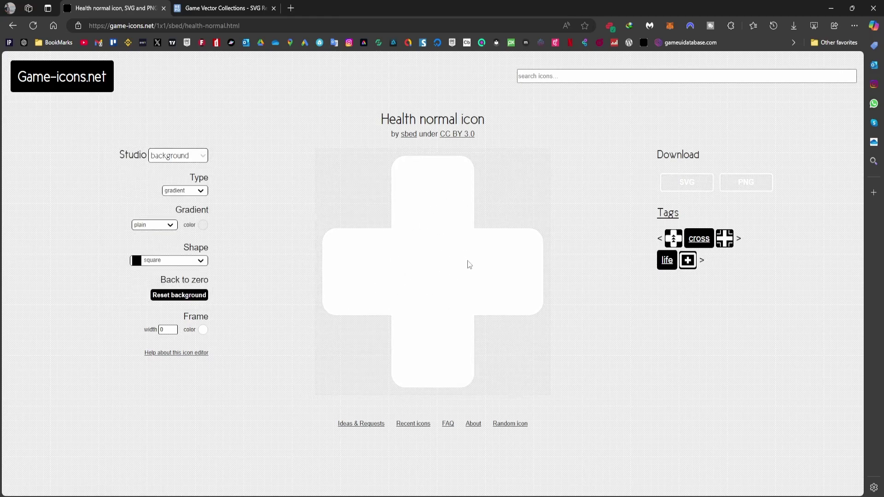
left_click(746, 183)
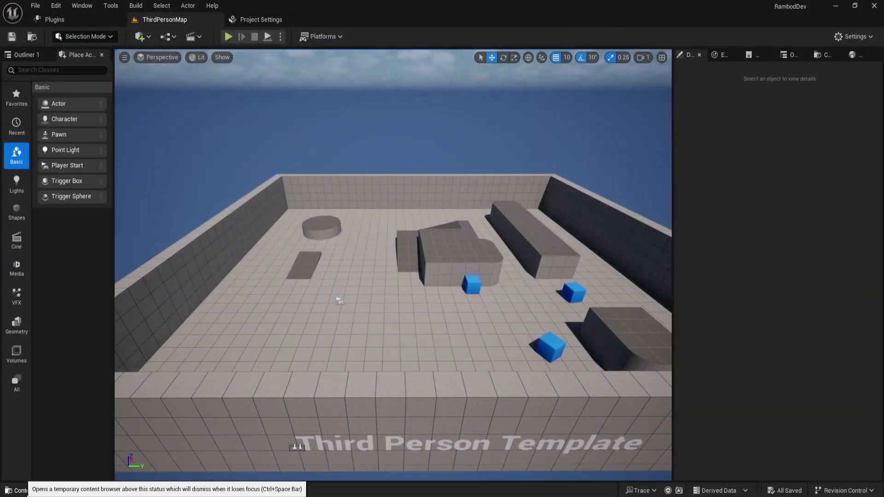
Step: Switch to Unreal Editor and import the downloaded health icon into the project's Content folder
left_click(37, 490)
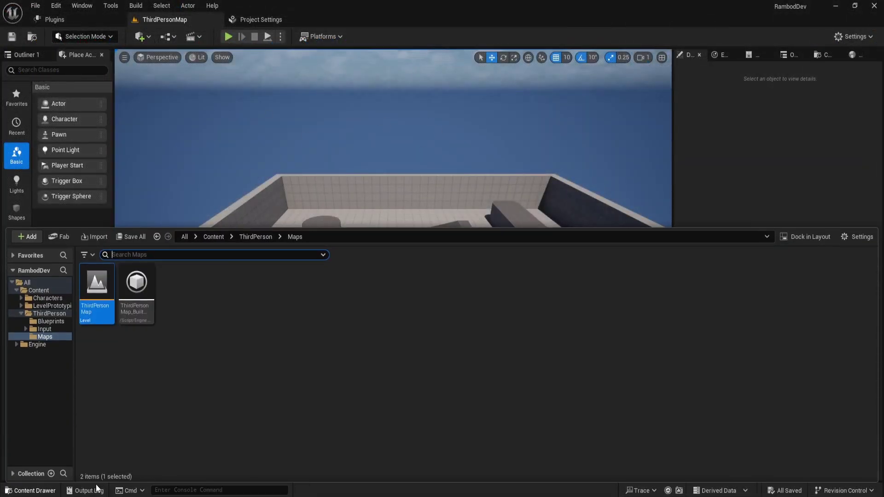
left_click(212, 237)
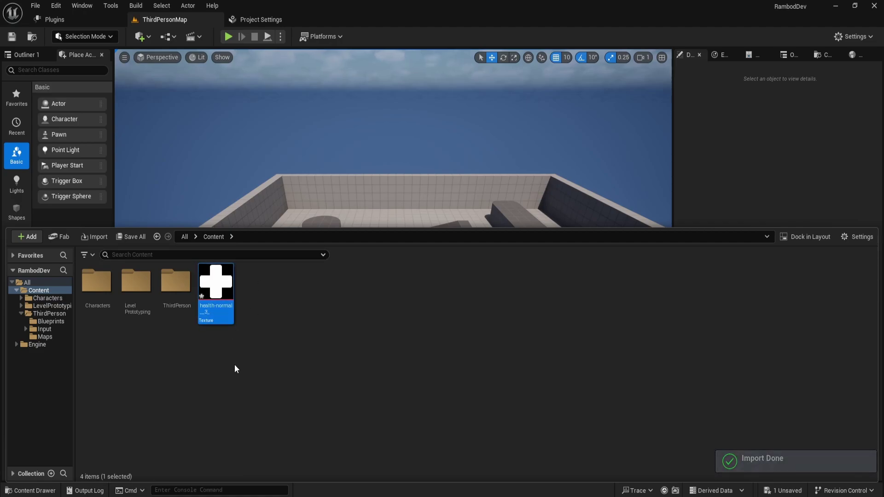
Step: Create a User Widget blueprint named WBP_HUD in the Content folder and save it
right_click(273, 308)
scroll(316, 456, "down", 1)
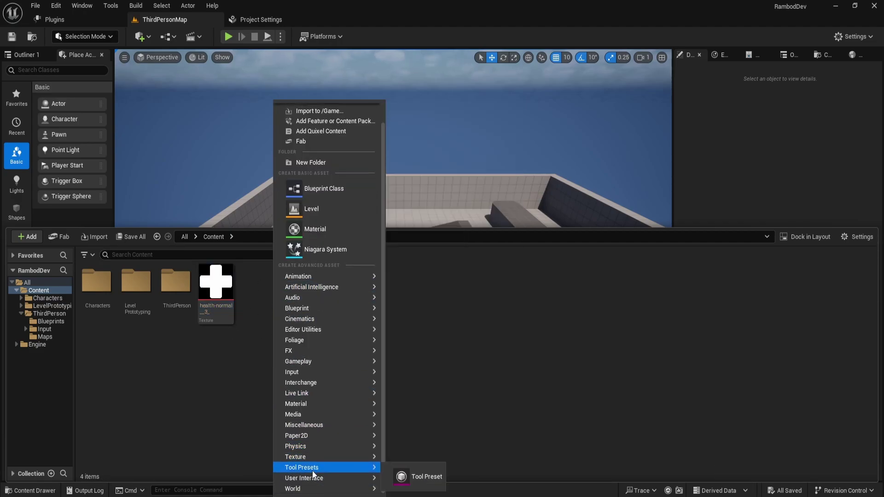
mouse_move(319, 482)
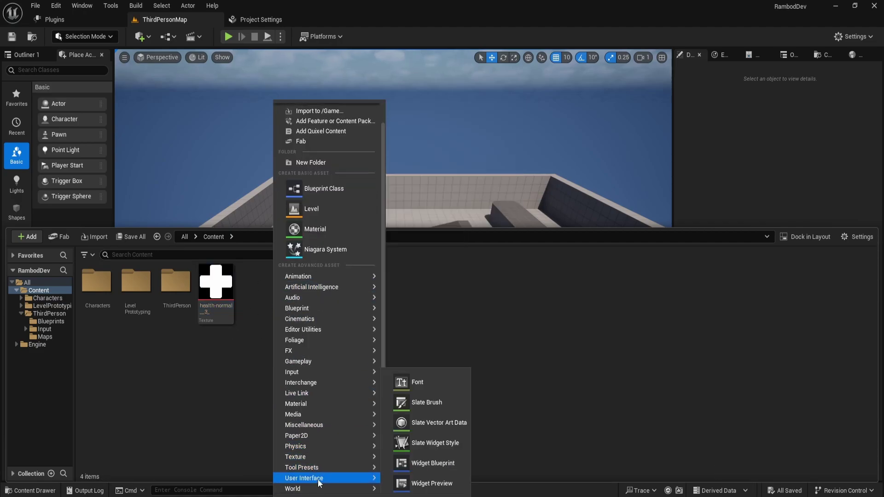
left_click(431, 465)
left_click(350, 184)
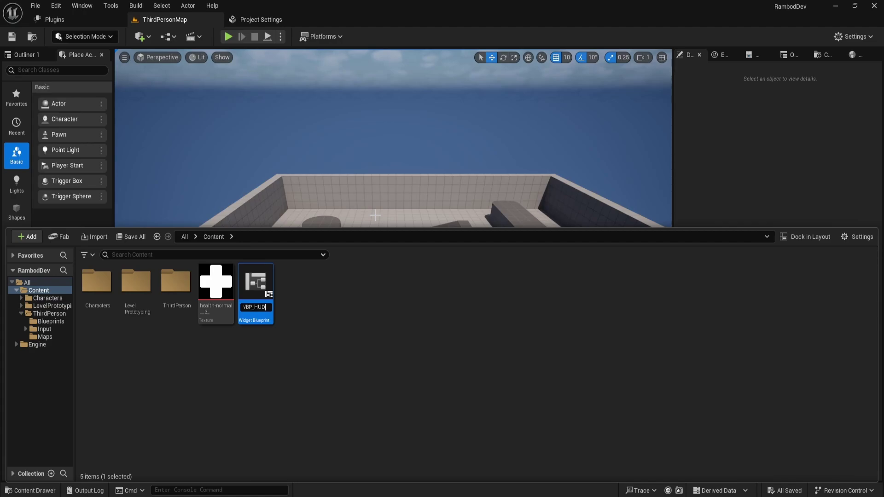
type("WBP_HUD")
key("Return")
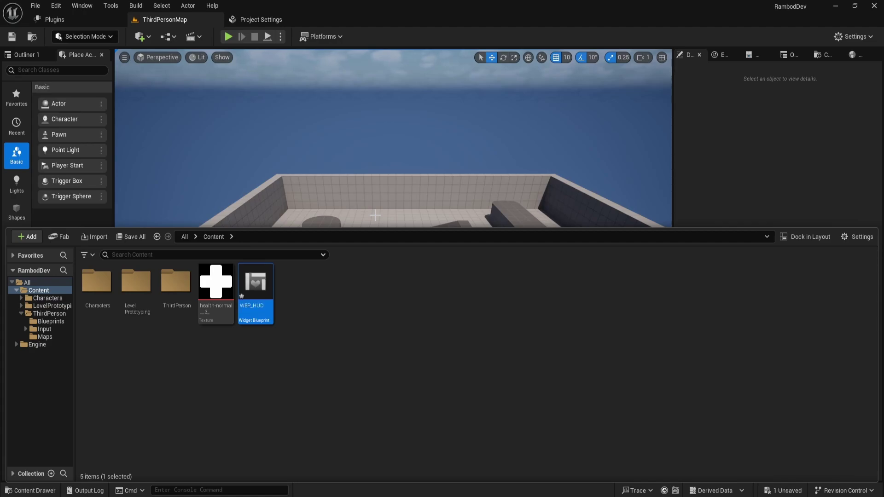
key("ctrl+s")
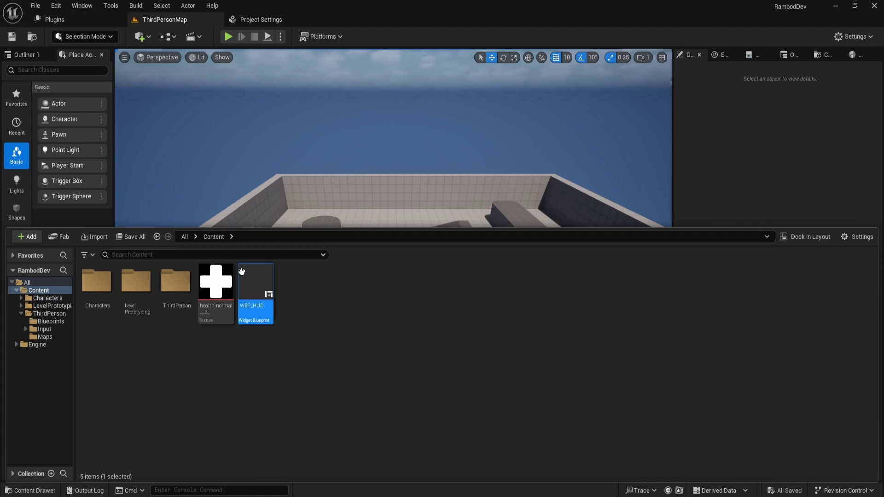
Step: Open WBP_HUD docked in the main window and add a Canvas Panel as its root widget
key("ctrl+space")
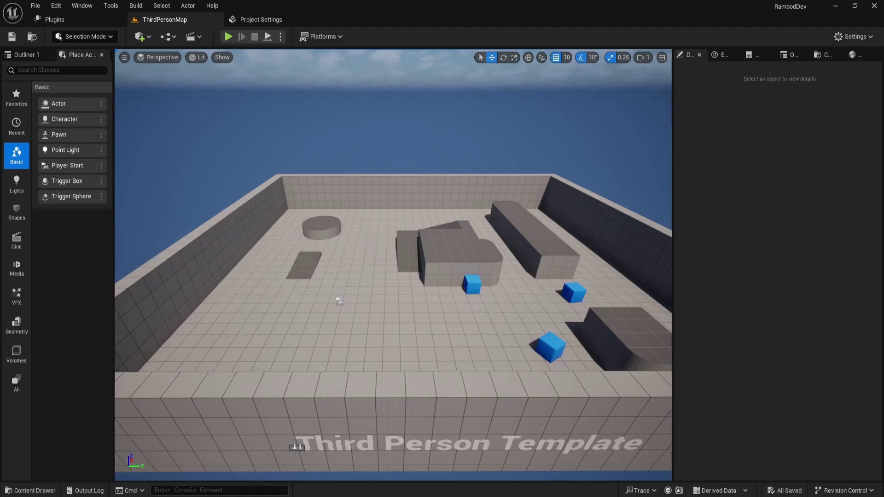
left_click_drag(883, 4, 433, 21)
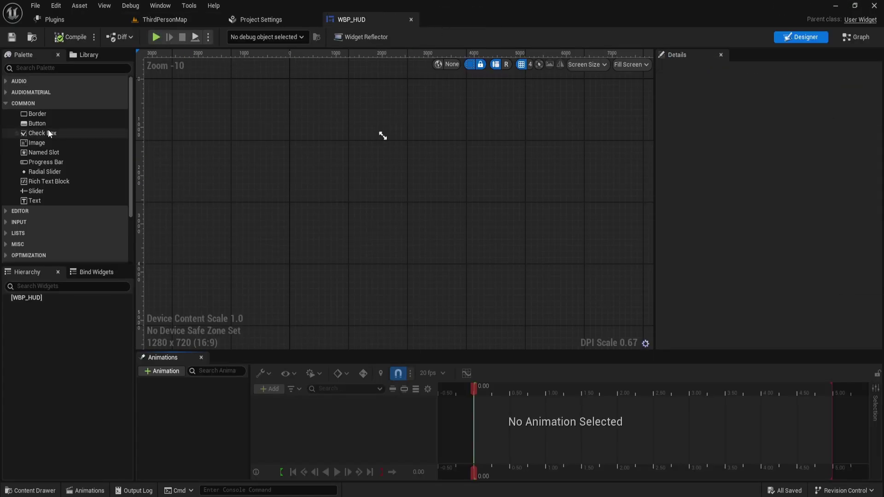
left_click(34, 67)
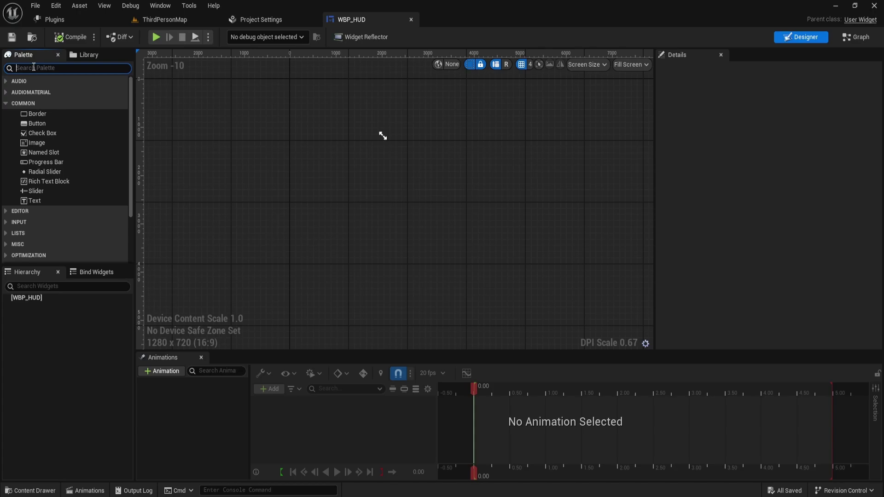
type("canas")
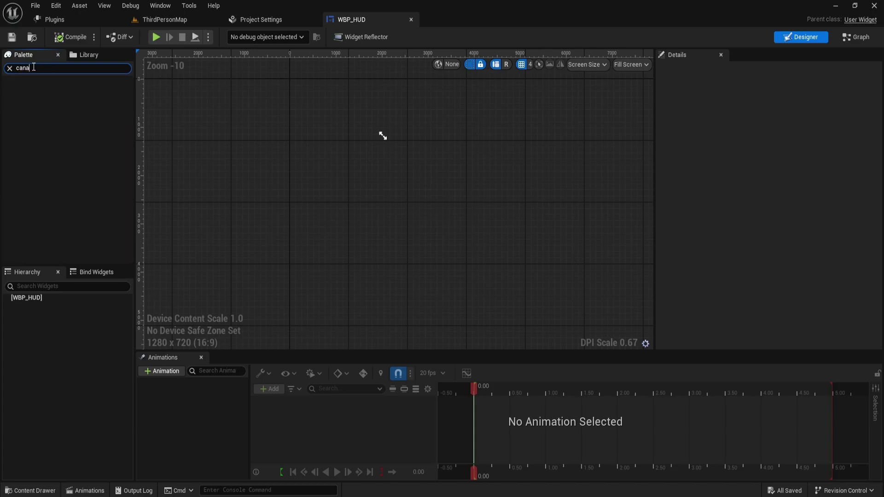
key("BackSpace")
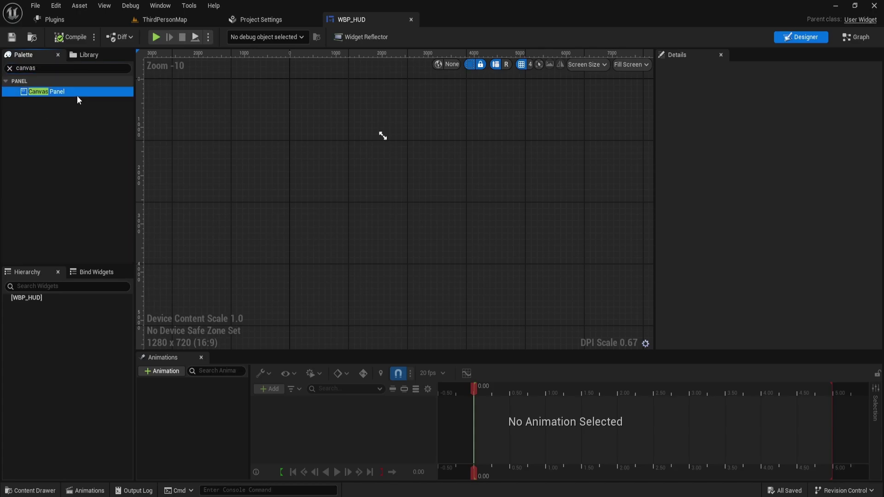
left_click_drag(79, 95, 380, 164)
scroll(371, 193, "up", 4)
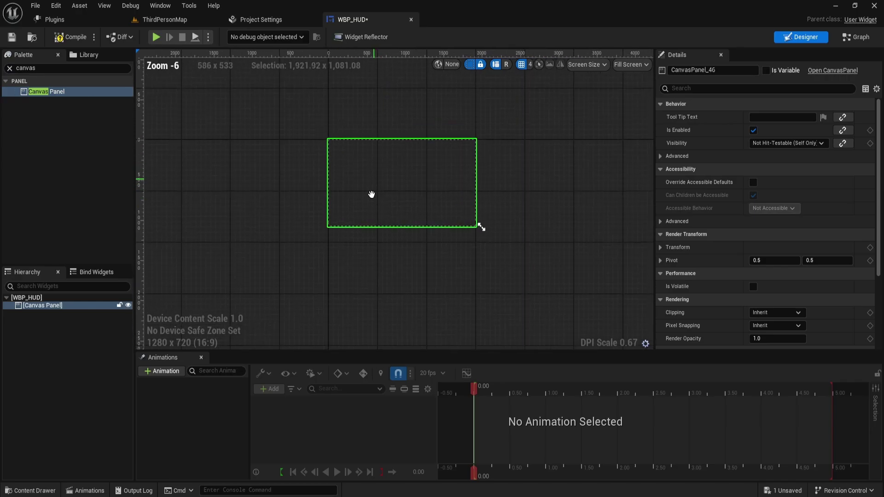
Step: Add a Progress Bar to the Canvas Panel and place it near the canvas's upper-left corner, at about X 84, Y 60
left_click(9, 69)
type("prog")
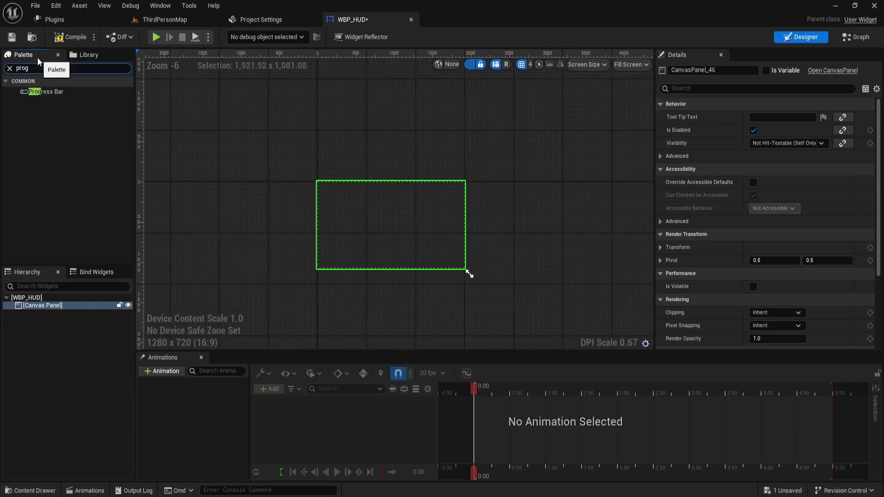
left_click_drag(45, 91, 276, 192)
scroll(275, 191, "down", 3)
scroll(275, 188, "down", 1)
scroll(328, 230, "up", 6)
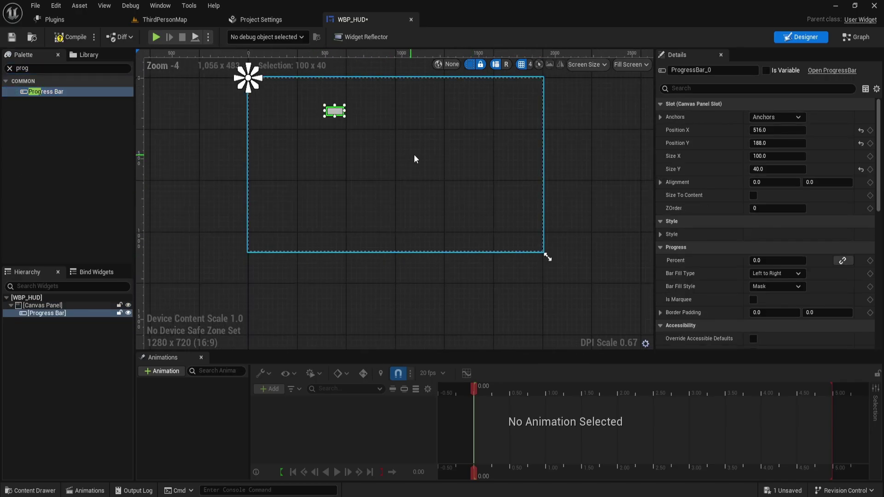
right_click_drag(314, 107, 354, 173)
left_click_drag(371, 176, 304, 159)
Step: Set the progress bar's size to 150 by 150
left_click(778, 169)
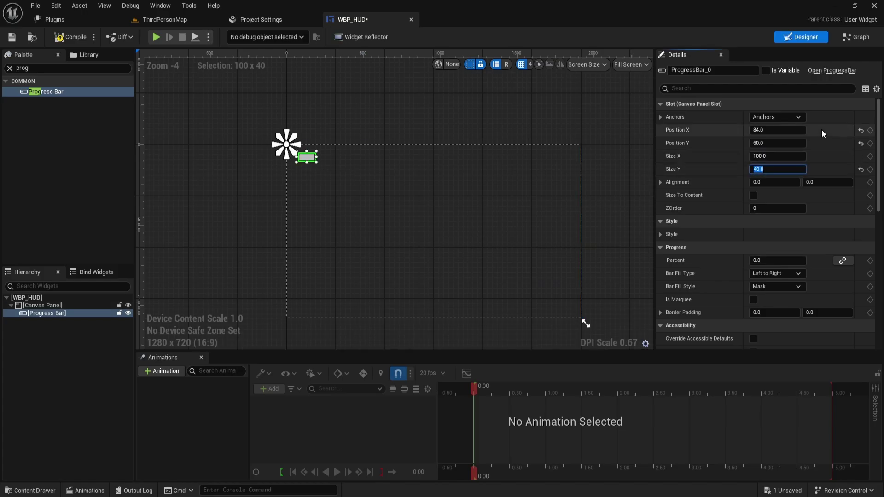
type("100")
key("Return")
left_click(793, 158)
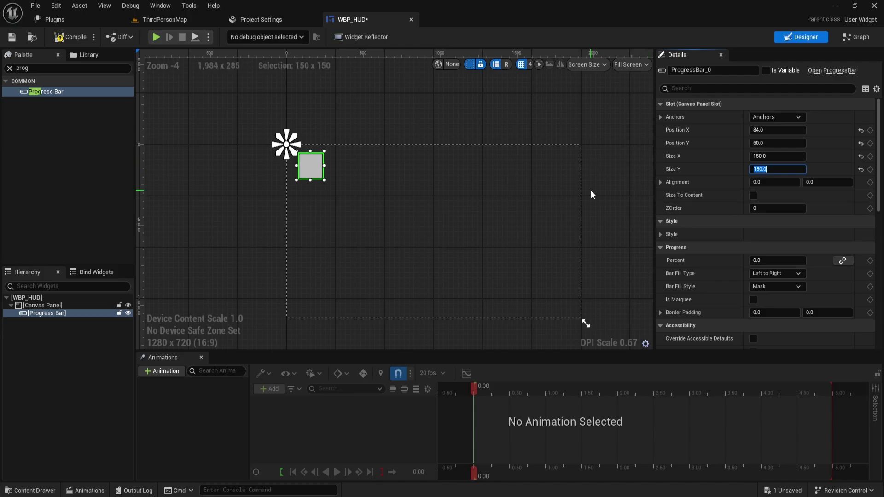
Step: Set the progress bar's background image to the health-normal__3_ texture, drawn as Image
scroll(777, 184, "down", 4)
left_click(776, 156)
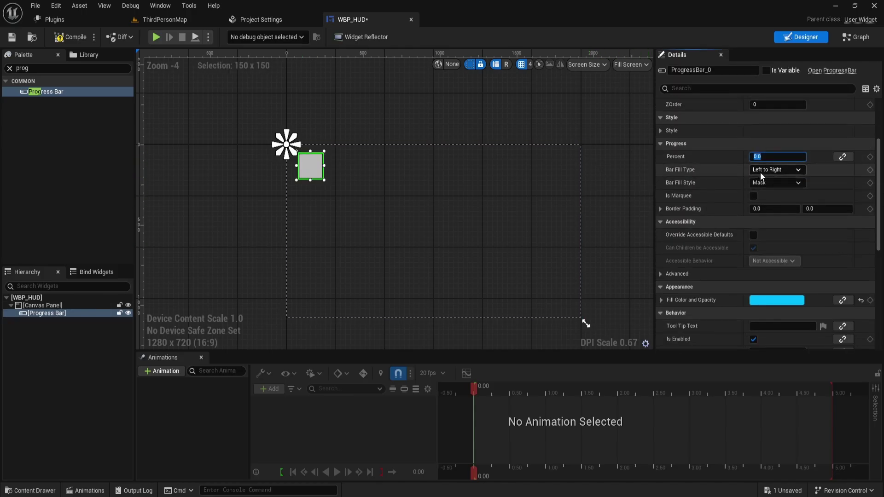
scroll(872, 138, "up", 4)
left_click(661, 234)
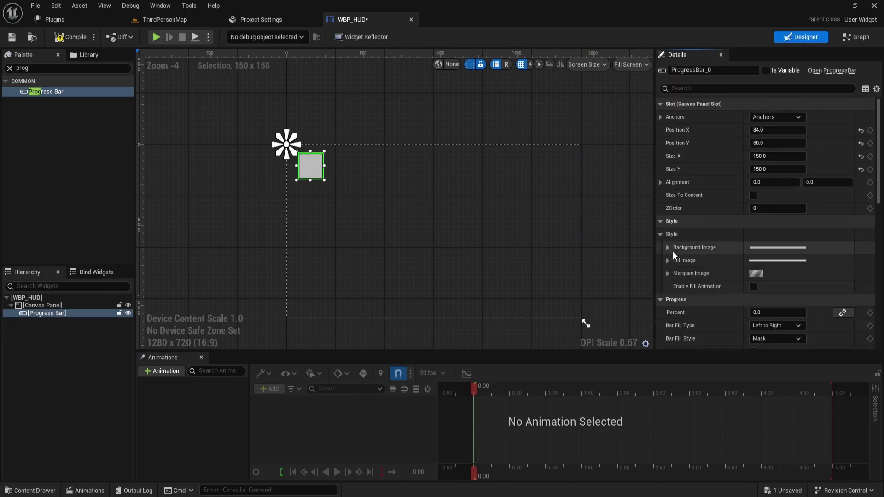
left_click(667, 247)
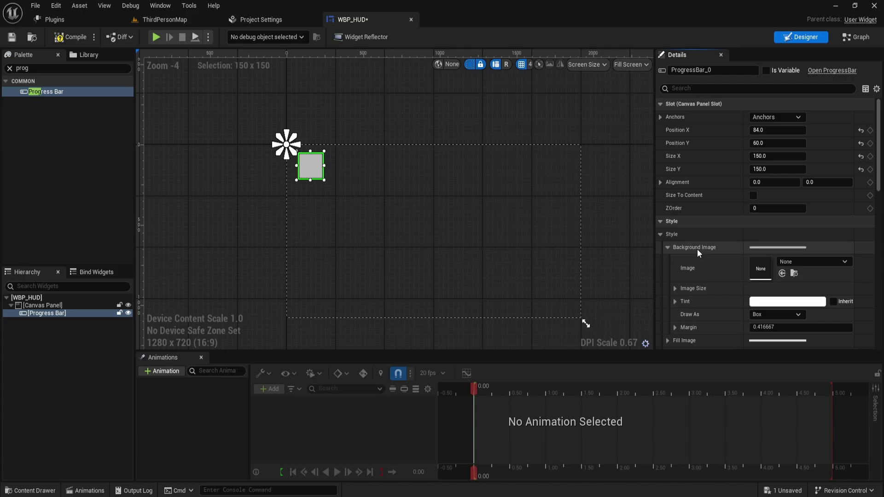
left_click(800, 258)
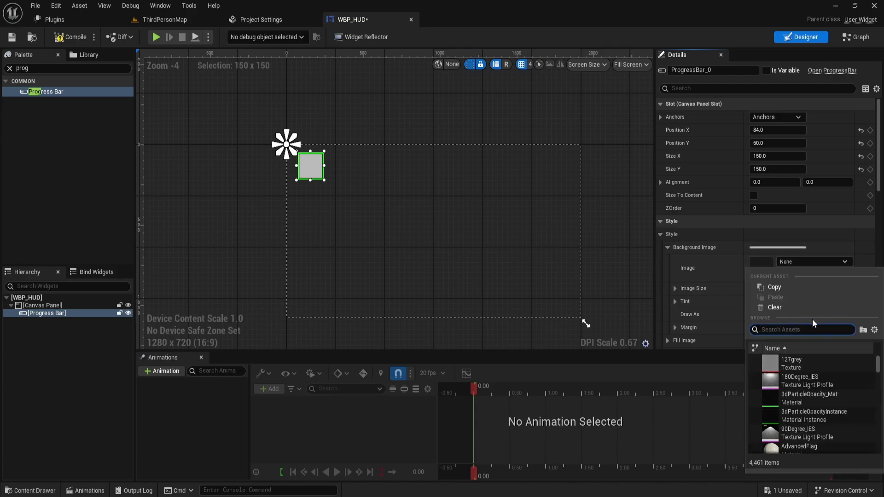
type("health")
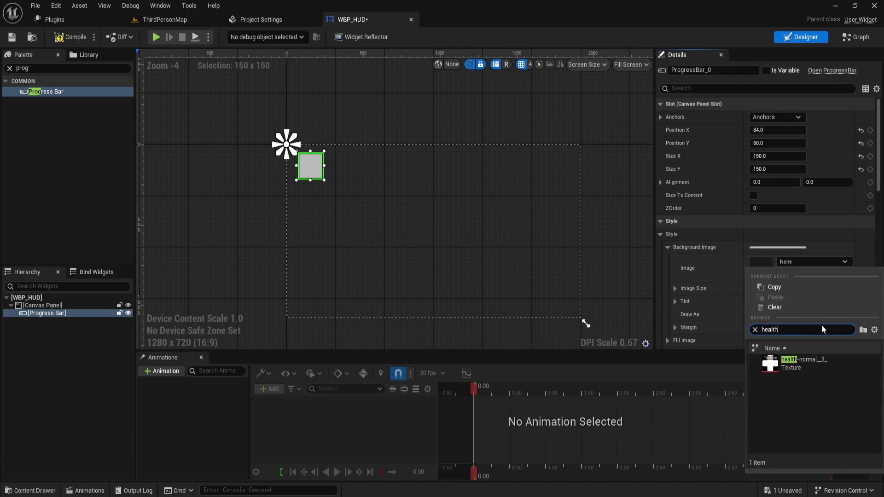
left_click(786, 371)
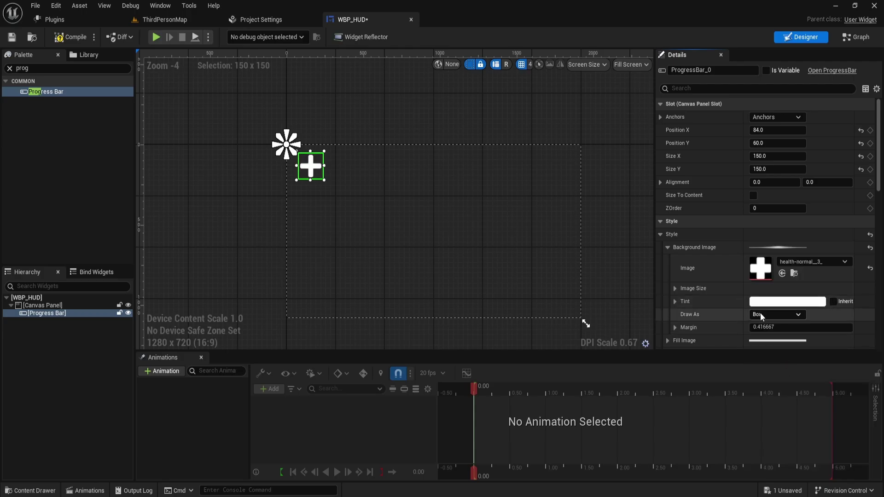
left_click(761, 314)
left_click(777, 345)
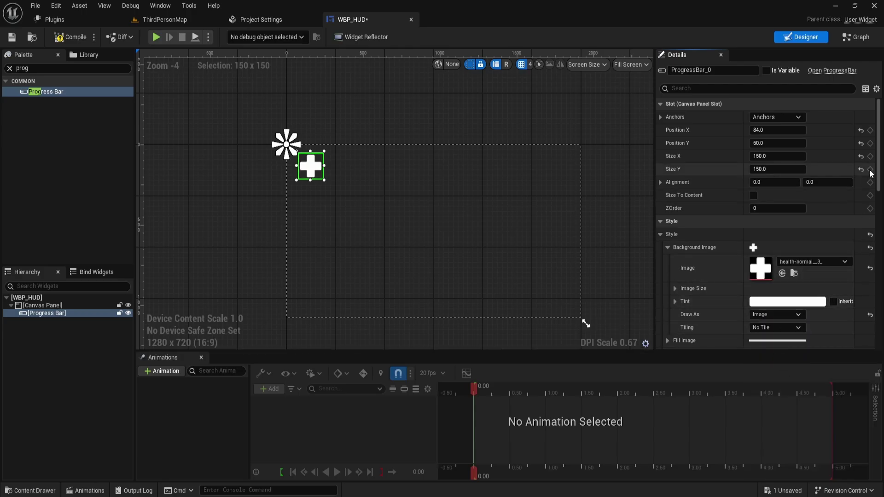
Step: Set the progress bar's fill image to the health-normal__3_ texture, drawn as Image
scroll(872, 173, "down", 4)
left_click(668, 256)
left_click(797, 270)
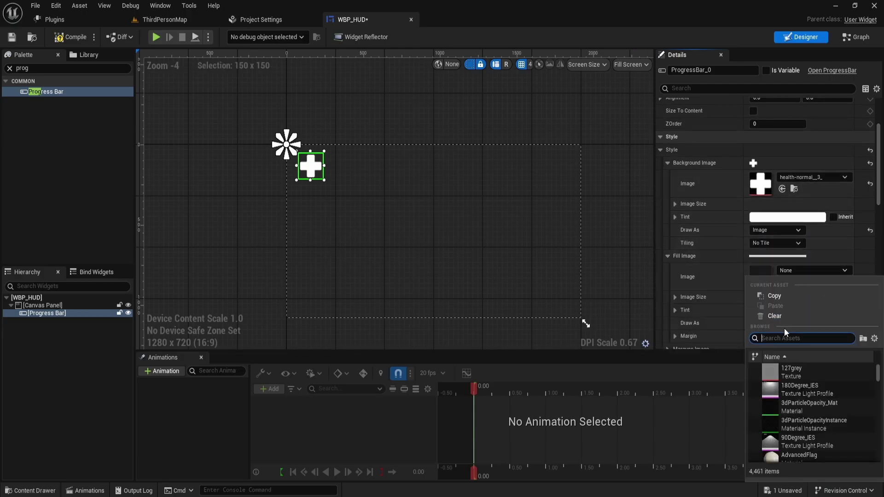
type("health")
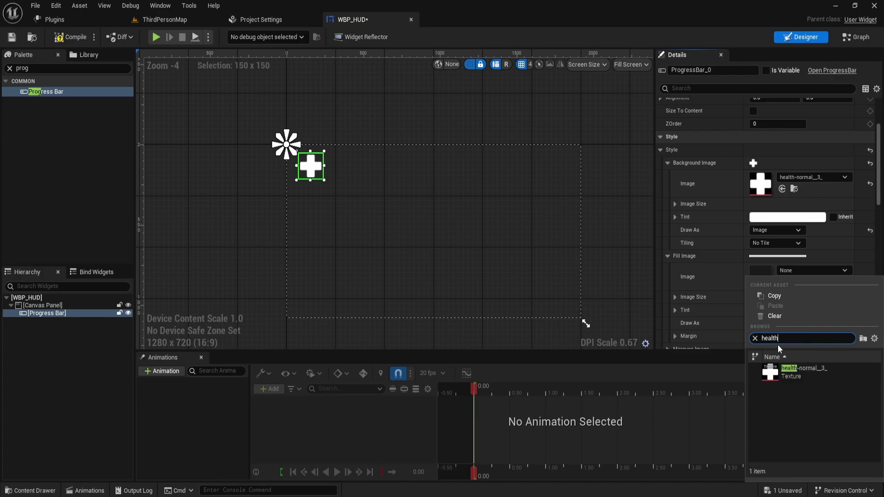
left_click(788, 371)
left_click(775, 323)
left_click(773, 335)
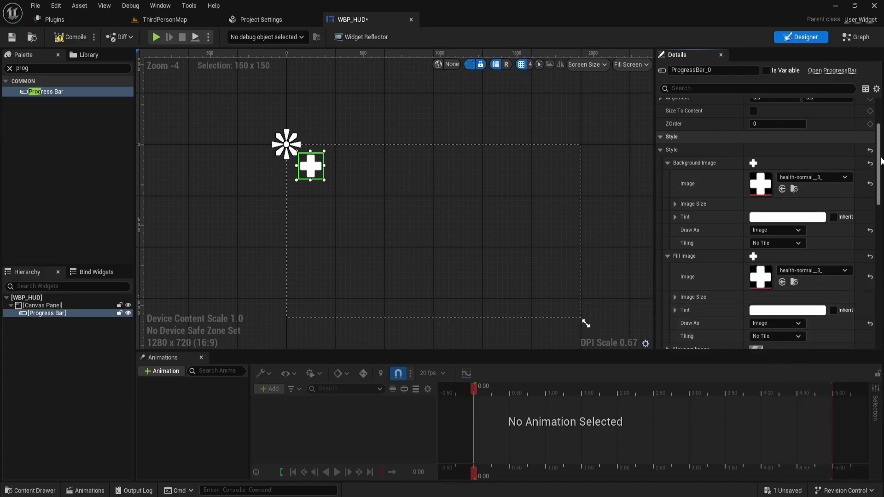
Step: Set the progress bar's Fill Color and Opacity to a pinkish red
scroll(880, 162, "up", 1)
left_click_drag(880, 161, 873, 234)
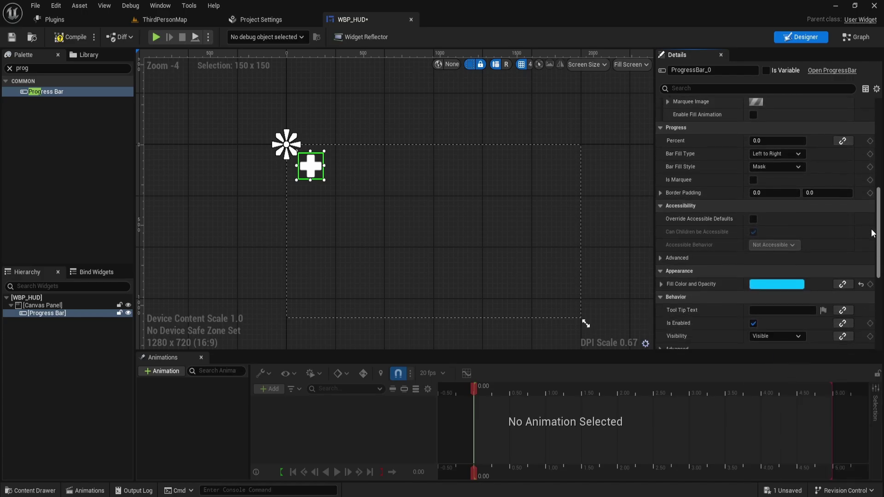
left_click(756, 286)
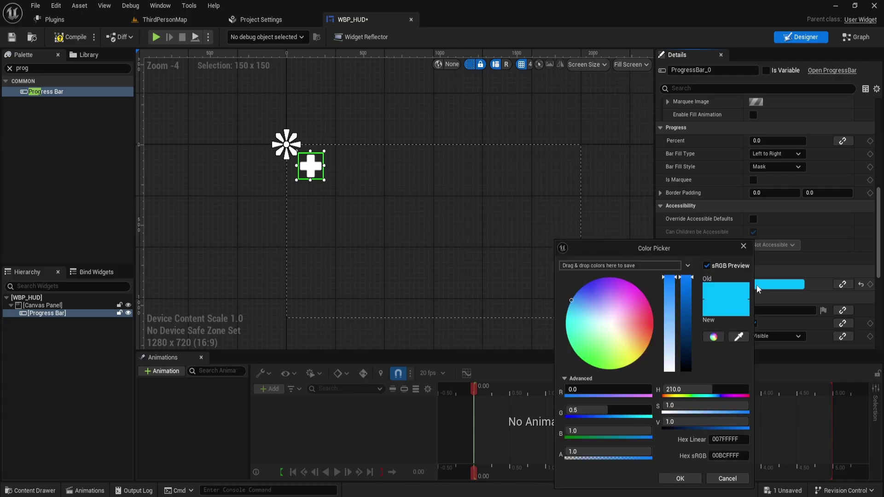
left_click_drag(582, 317, 668, 320)
left_click(680, 479)
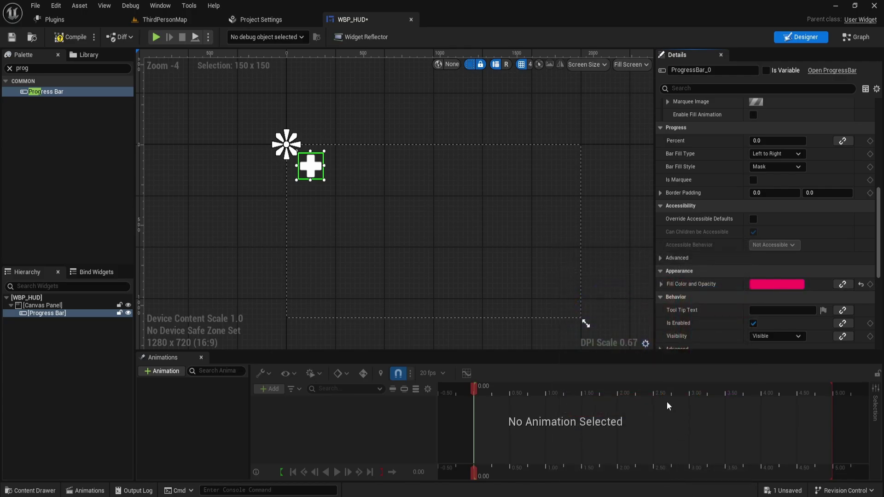
Step: Set the progress bar's fill type to Bottom to Top and its Percent to 1.0
scroll(759, 171, "down", 4)
scroll(759, 171, "up", 4)
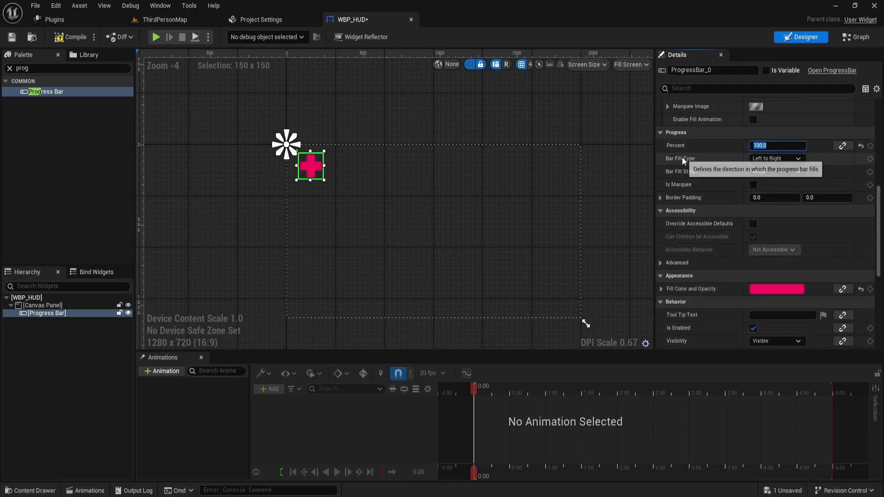
left_click(772, 159)
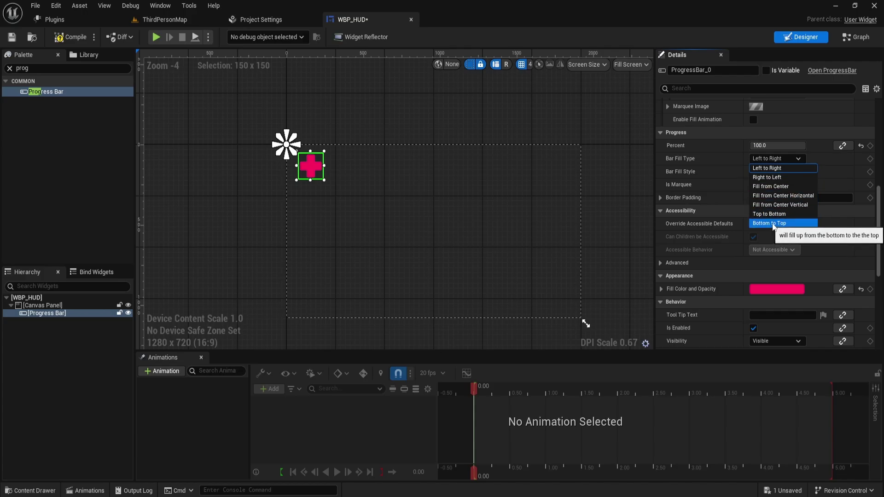
left_click(772, 223)
left_click_drag(777, 146, 778, 145)
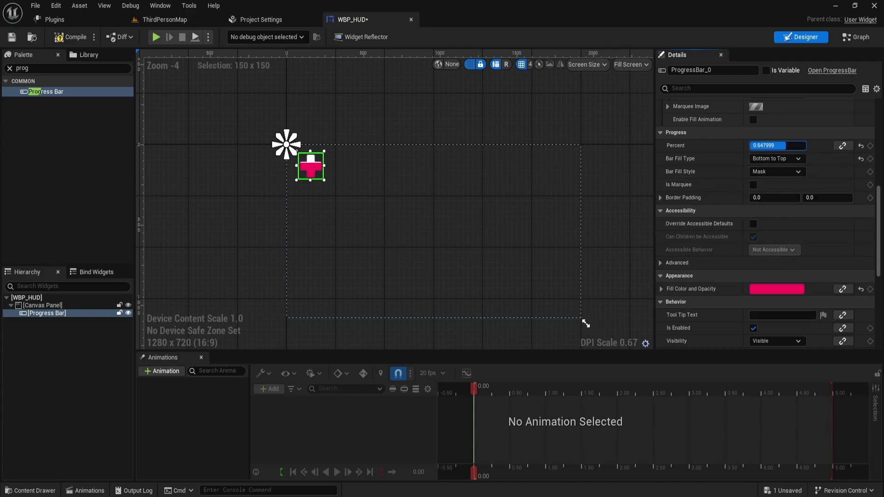
key("Return")
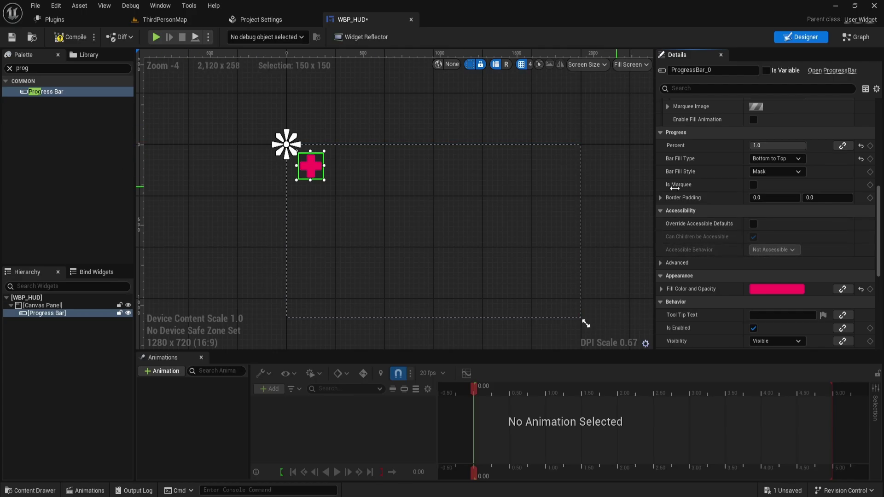
Step: Compile and save the WBP_HUD widget blueprint
scroll(767, 168, "up", 3)
mouse_move(878, 186)
left_mouse_down()
mouse_move(878, 146)
mouse_move(878, 199)
left_mouse_up()
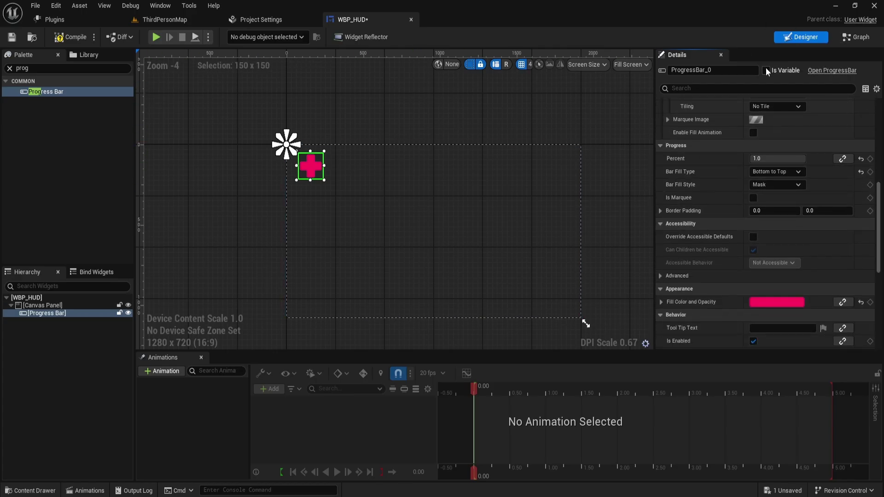
left_click(70, 37)
left_click(11, 37)
Step: Open the BP_ThirdPersonCharacter blueprint from the ThirdPerson Blueprints folder
left_click(258, 194)
key("ctrl+space")
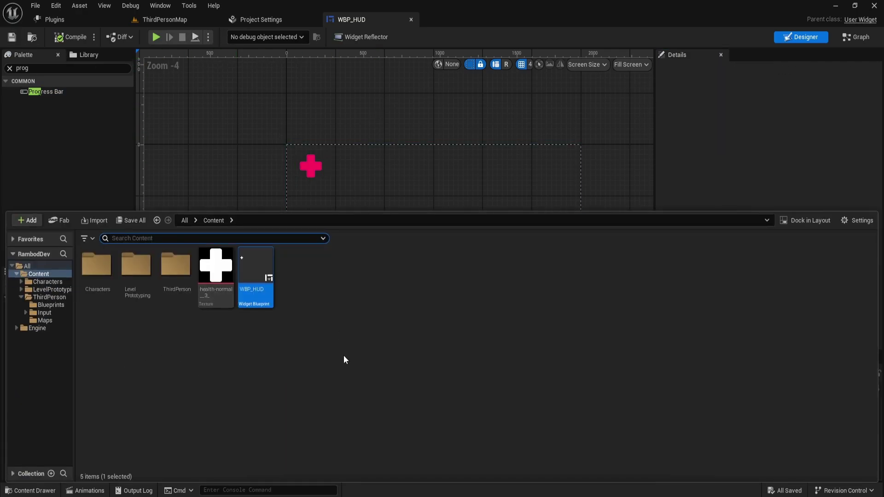
left_click(295, 351)
double_click(175, 267)
double_click(96, 266)
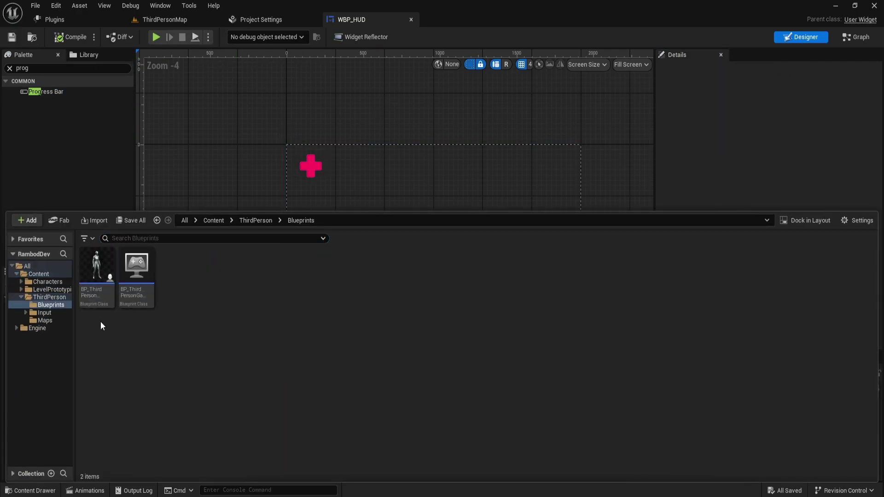
left_click(102, 297)
double_click(101, 297)
Step: Override BeginPlay in the character blueprint and place its event node in empty space below the jump nodes
scroll(293, 211, "down", 7)
right_click_drag(352, 315, 393, 191)
scroll(394, 191, "down", 1)
scroll(388, 300, "up", 9)
right_click_drag(388, 300, 559, 63)
left_click(125, 362)
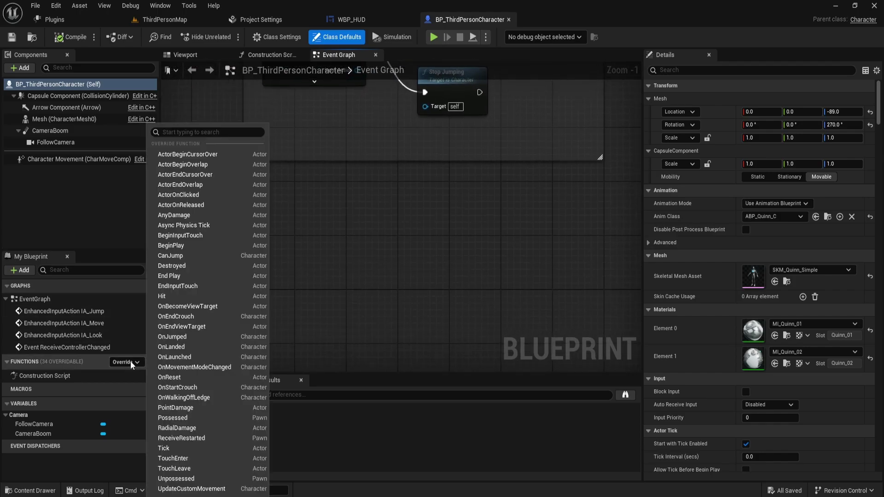
left_click(191, 245)
left_click_drag(394, 209, 438, 232)
right_click_drag(561, 257, 444, 238)
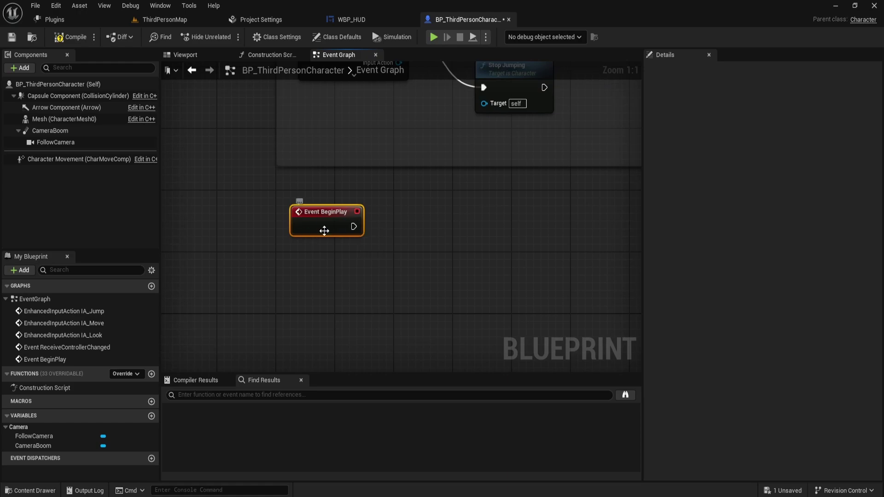
Step: Connect a Create Widget node to Event BeginPlay and set its class to WBP_HUD
left_click_drag(359, 228, 430, 234)
type("create wi")
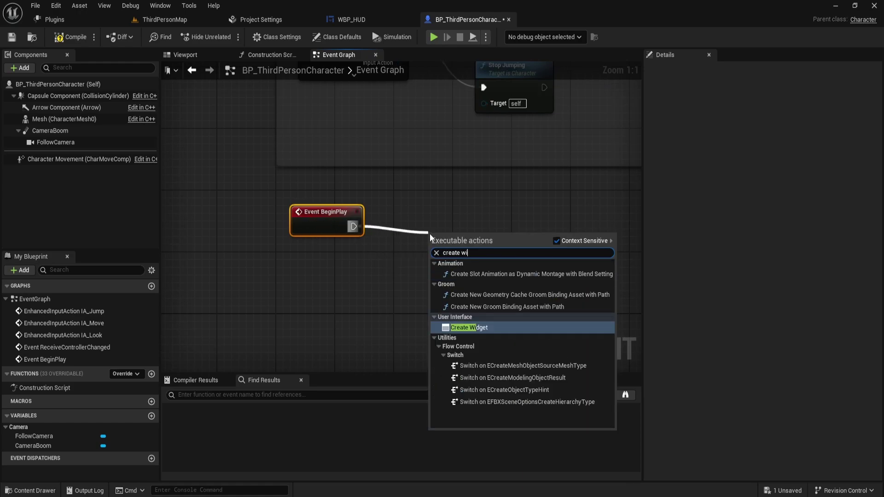
key("Return")
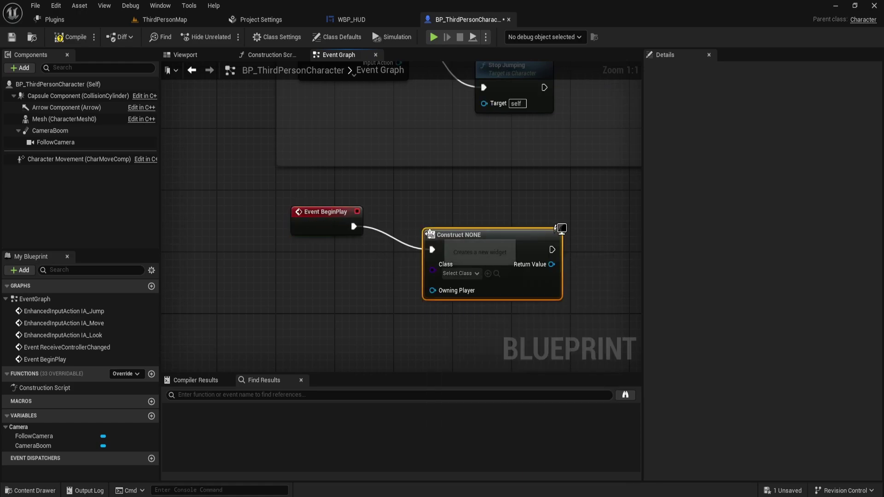
left_click(468, 275)
type("wbp")
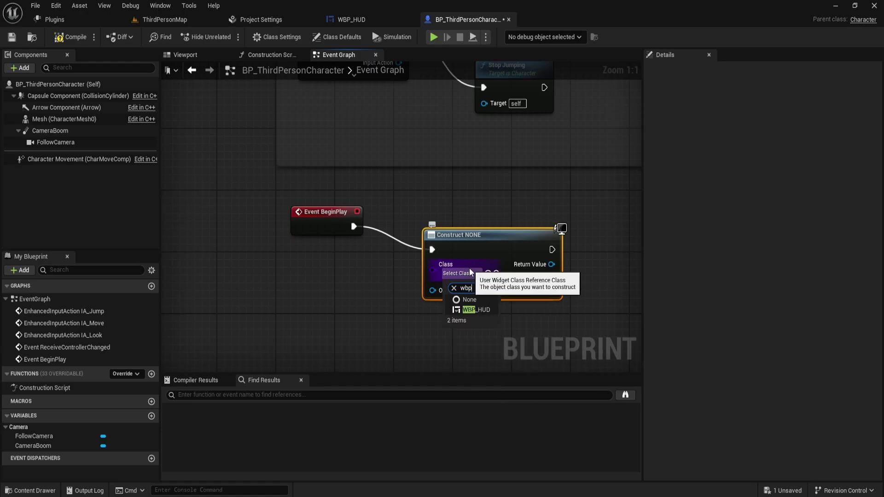
left_click(479, 310)
Step: Connect an Add to Viewport node to the Create Widget node's return value, place it alongside, and save the blueprint
right_click_drag(580, 272, 435, 248)
left_click_drag(414, 242, 490, 237)
type("add viewport")
key("Return")
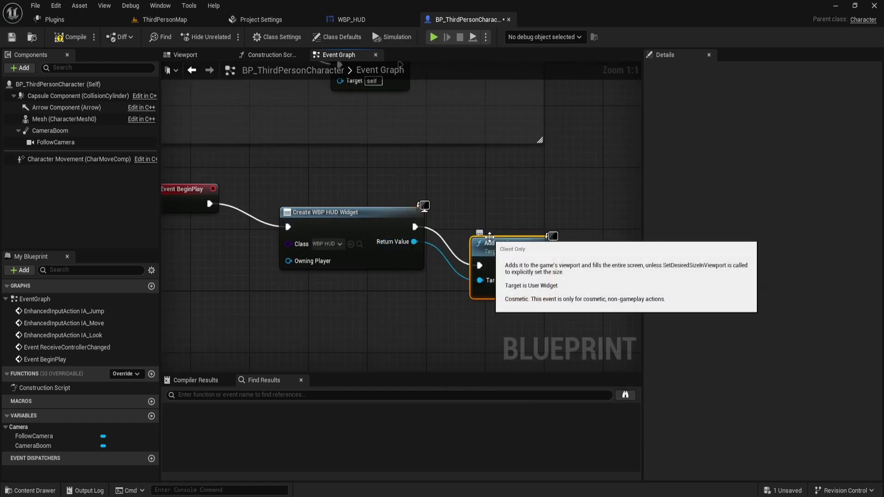
left_click_drag(528, 261, 520, 215)
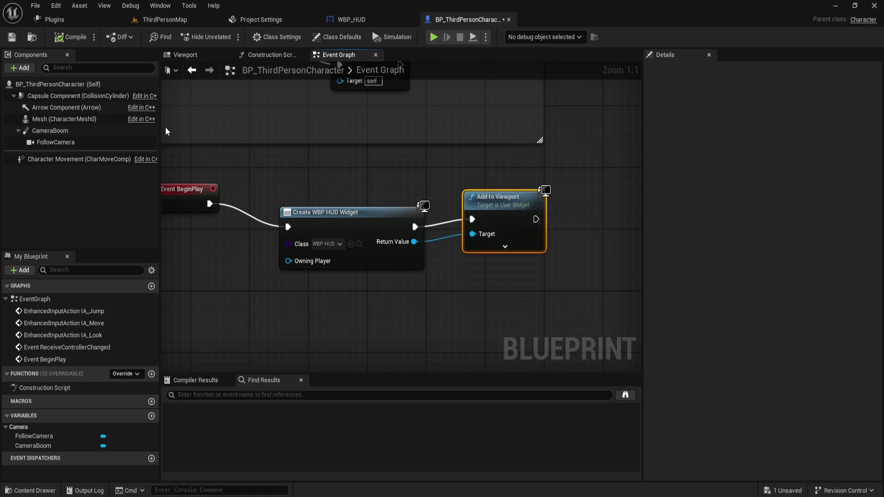
left_click(18, 38)
Step: Play-test ThirdPersonMap, walking the character forward to check the HUD, and stop the session
left_click(156, 18)
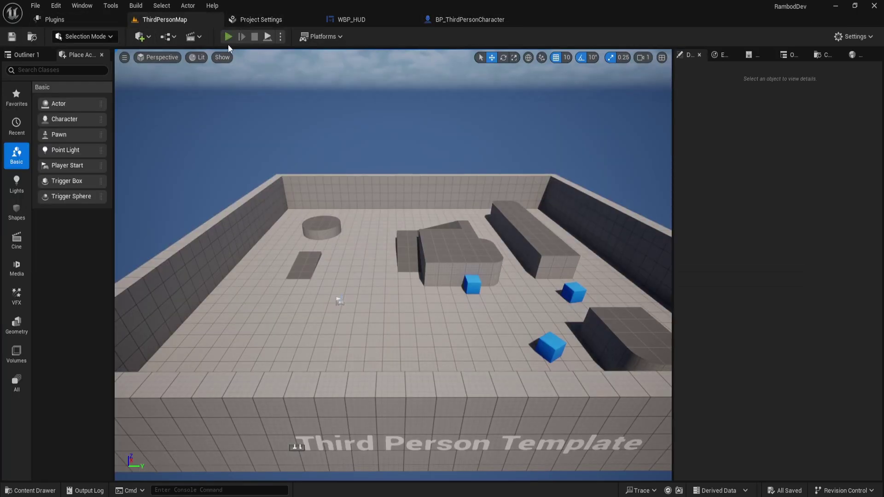
left_click(228, 38)
key("w")
key("Escape")
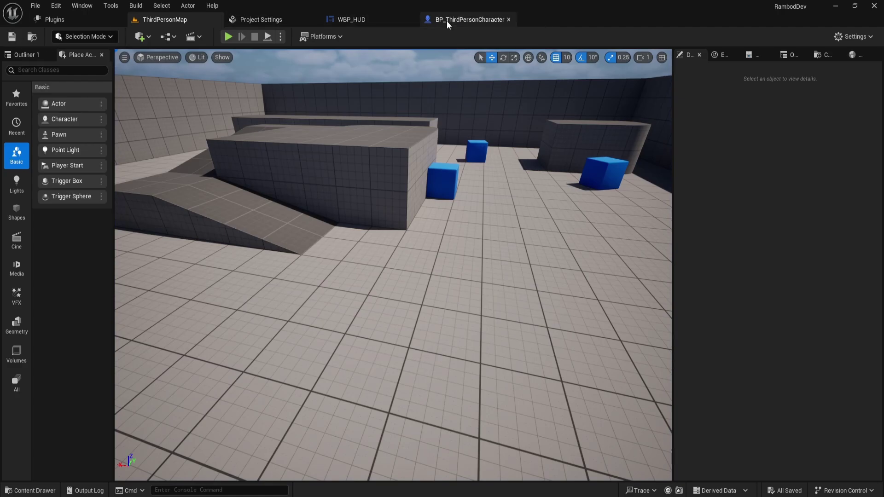
Step: Add a Float variable named Health to BP_ThirdPersonCharacter
left_click(460, 19)
right_click_drag(241, 273, 248, 265)
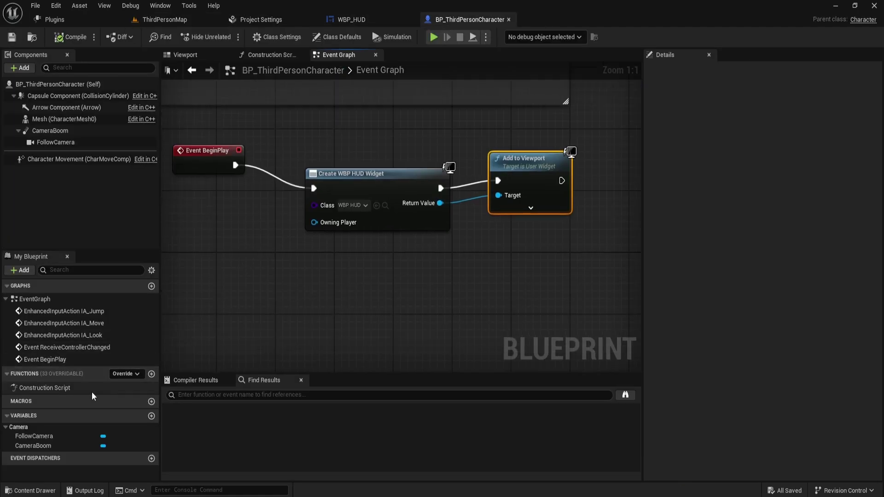
left_click(151, 416)
type("Health")
key("Return")
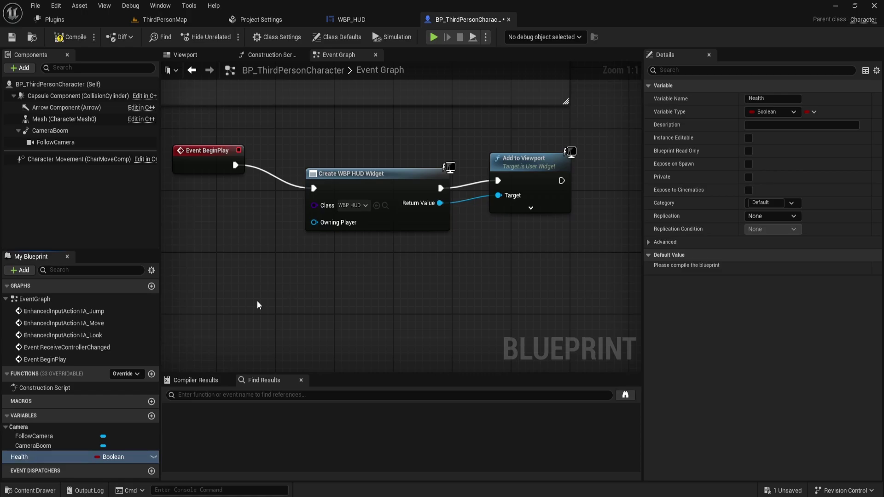
left_click(773, 112)
left_click(768, 177)
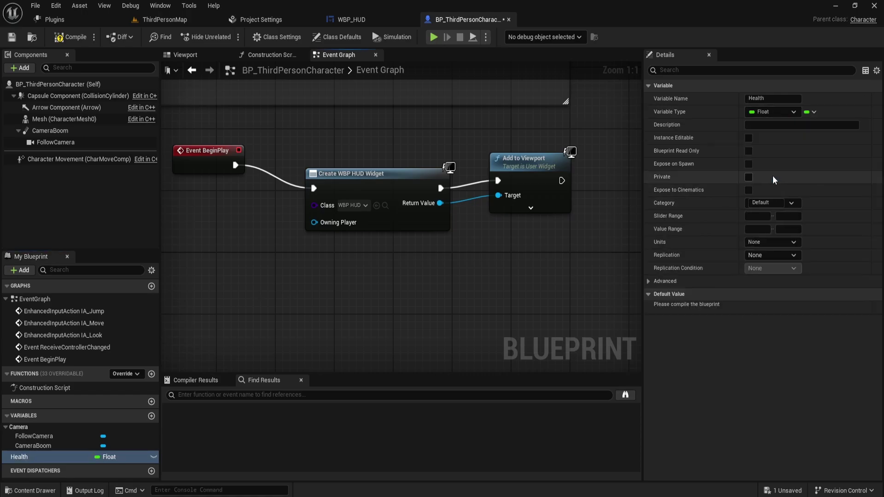
Step: Compile the character blueprint, set Health's default value to 100.0, and save
left_click(65, 37)
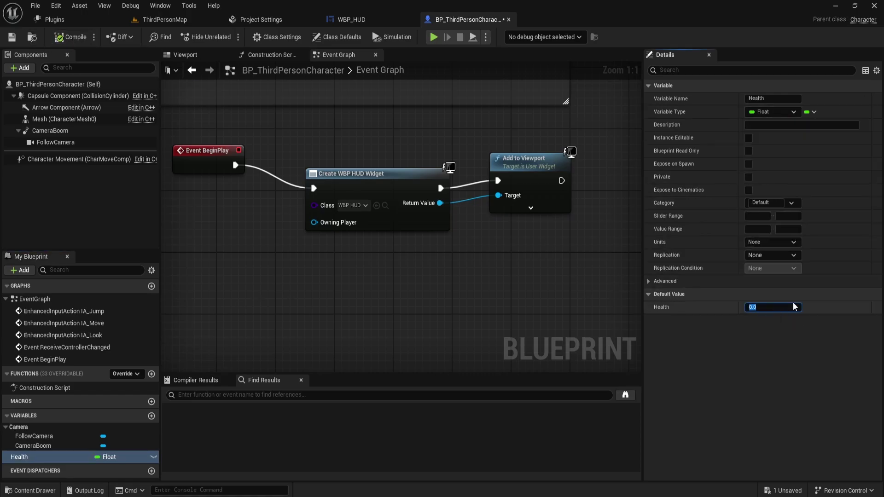
left_click(69, 37)
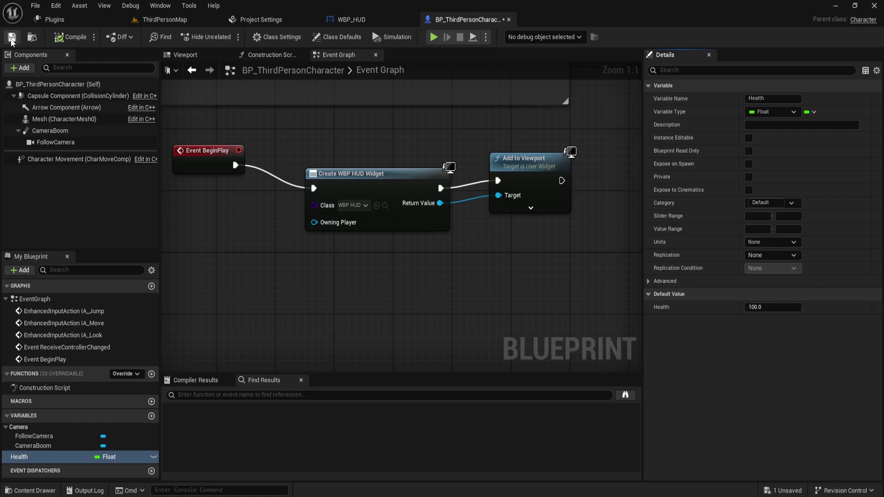
left_click(12, 37)
Step: Add an Event AnyDamage node in the empty graph area below Event BeginPlay
right_click_drag(271, 338, 361, 283)
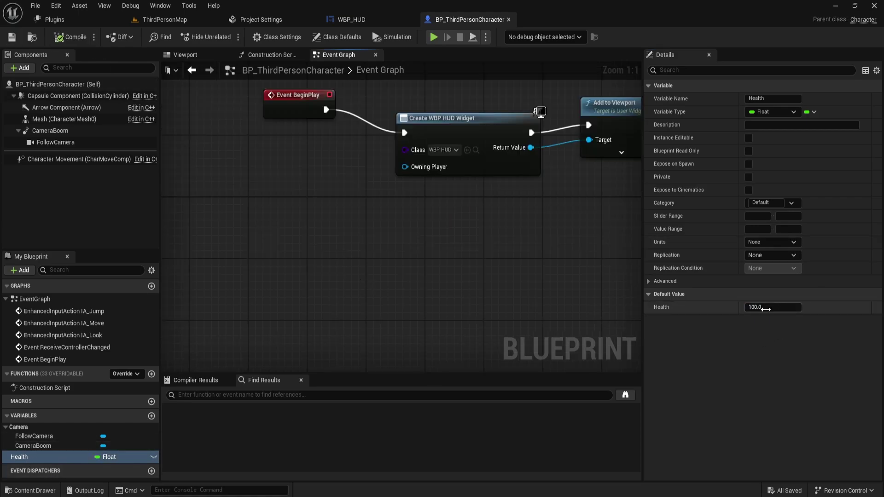
right_click(306, 227)
type("any da")
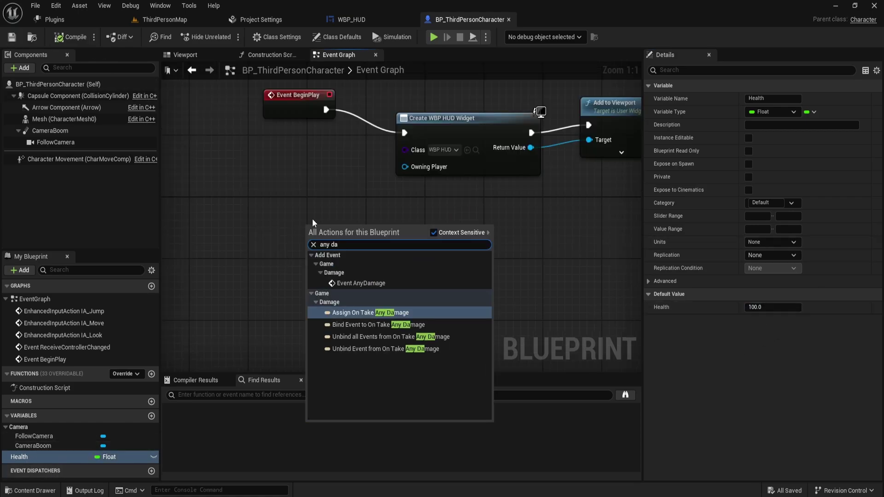
left_click(349, 283)
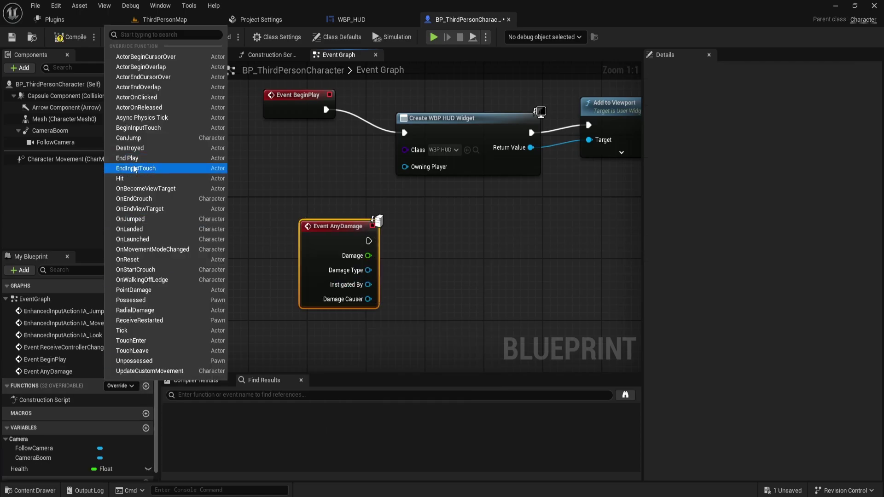
left_click_drag(350, 228, 305, 265)
Step: Place a Health getter and subtract the AnyDamage event's Damage value from it with a Subtract node
mouse_move(319, 189)
right_mouse_down()
mouse_move(308, 170)
mouse_move(299, 173)
right_mouse_up()
right_click_drag(391, 237, 393, 203)
mouse_move(41, 469)
left_mouse_down()
mouse_move(317, 293)
mouse_move(410, 305)
mouse_move(446, 298)
left_mouse_up()
left_click(345, 312)
type("-")
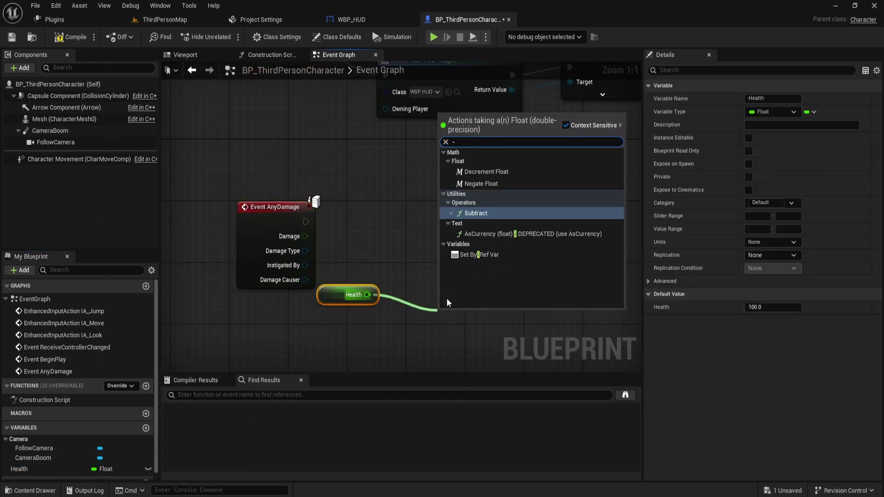
key("Return")
left_click_drag(305, 237, 446, 332)
Step: Add a Set Health node run by Event AnyDamage and fed by the subtraction result, and compile the blueprint
left_click_drag(41, 469, 519, 255)
left_click(539, 286)
left_click_drag(491, 318, 527, 276)
left_click_drag(548, 253, 497, 208)
left_click_drag(306, 222, 476, 214)
left_click(69, 37)
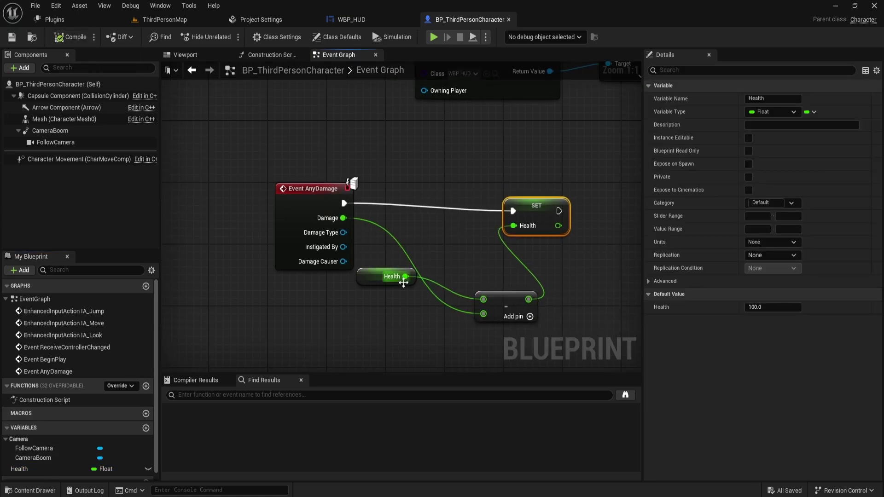
Step: Move the Subtract node level with the Health getter and save the character blueprint
left_click(496, 271)
left_click_drag(495, 272, 496, 280)
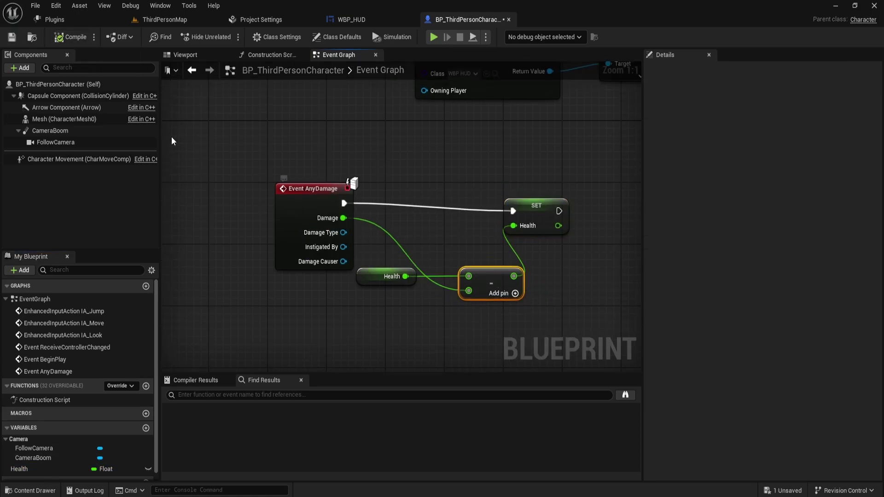
left_click(12, 37)
Step: Create an Actor blueprint class named BP_Damage in the Content folder
left_click(165, 20)
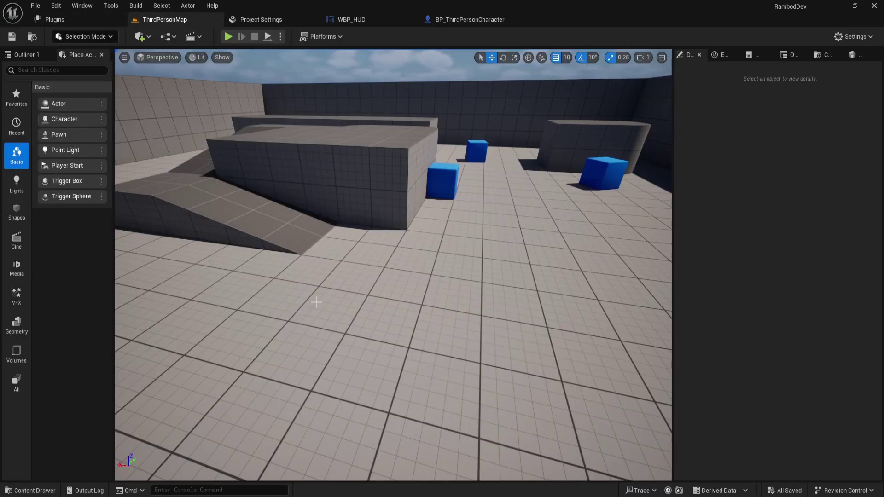
left_click(30, 490)
left_click(214, 237)
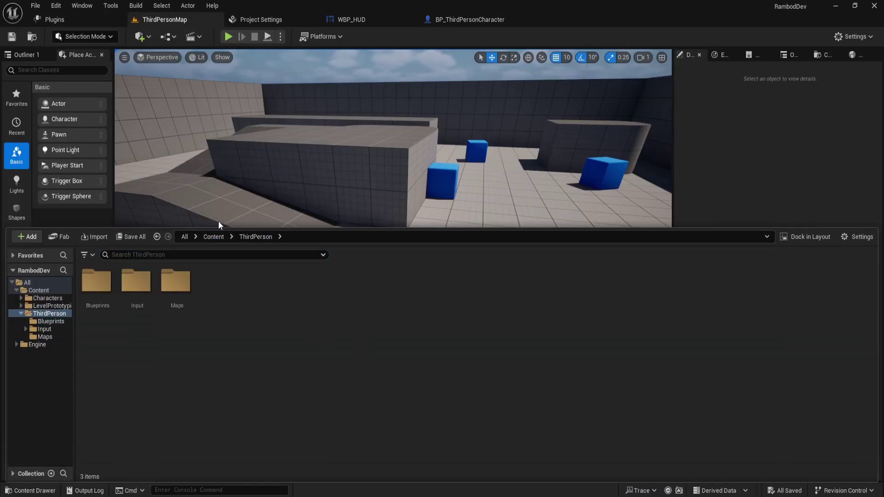
right_click(305, 302)
left_click(353, 209)
left_click(338, 183)
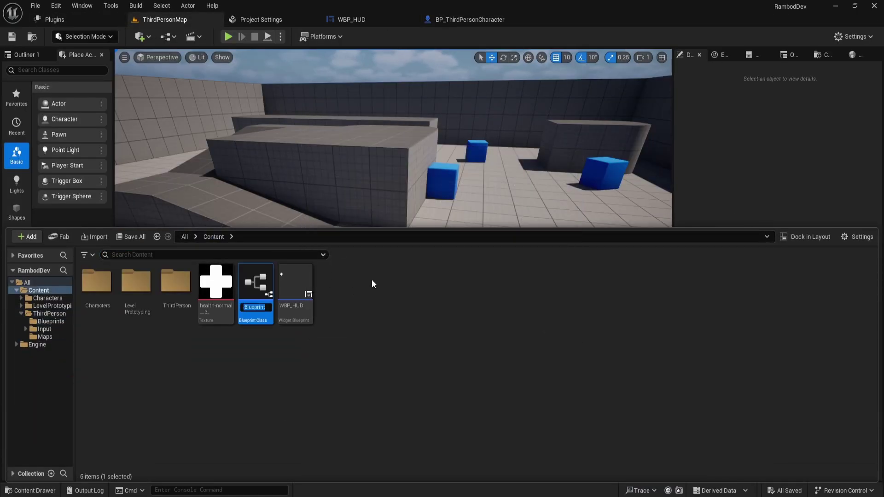
type("BP_Damage")
key("Return")
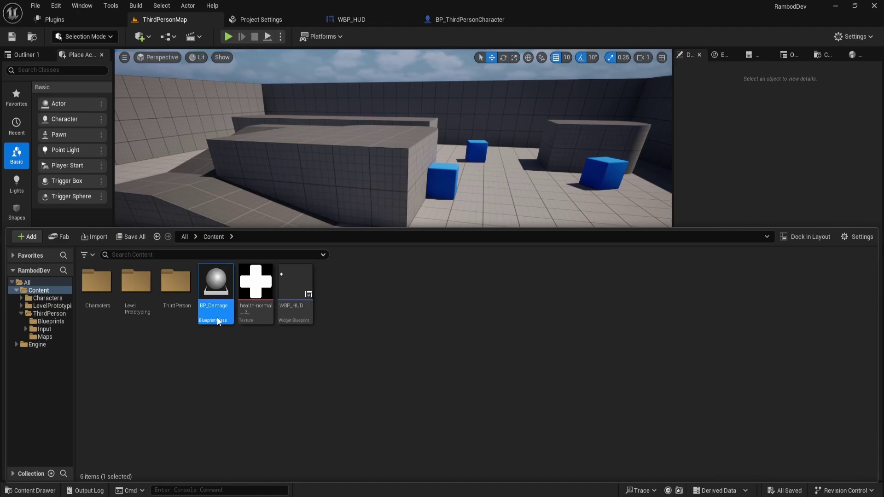
Step: Open the BP_Damage blueprint and add a Box Collision component to it
double_click(218, 321)
left_click(21, 68)
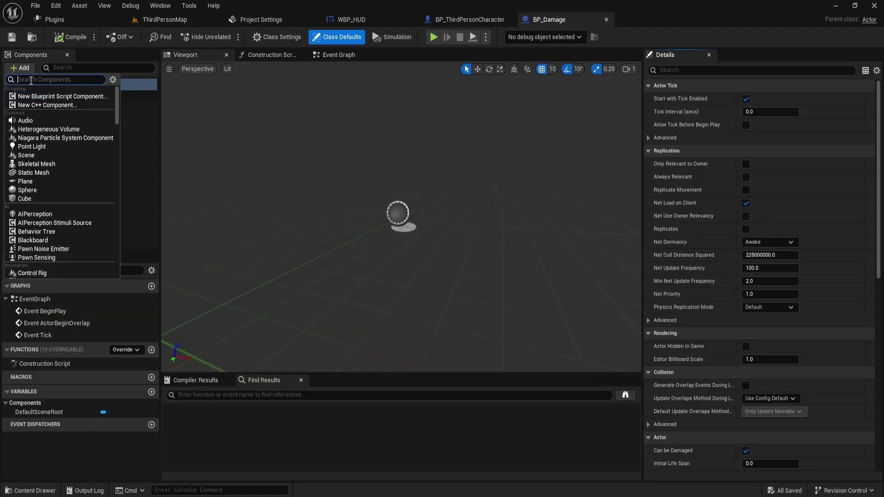
type("coll")
left_click(35, 97)
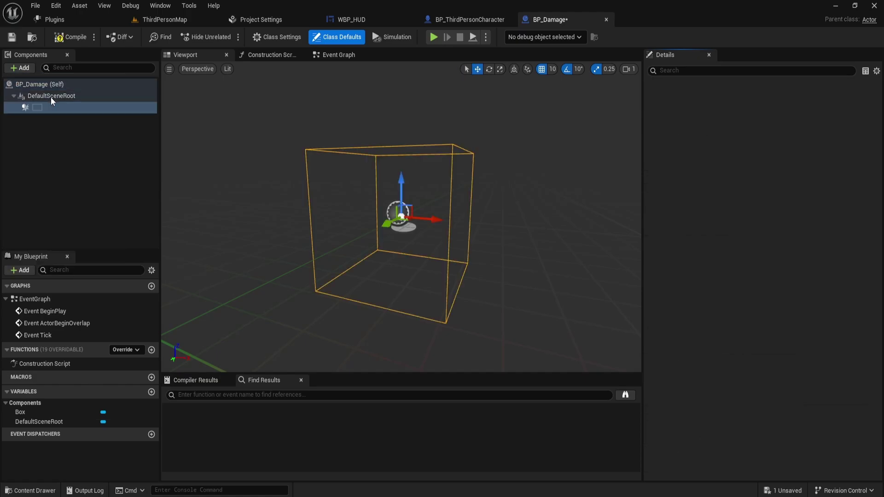
Step: Set the Box component's Box Extent to 200 on all three axes, and compile and save the blueprint
left_click(763, 254)
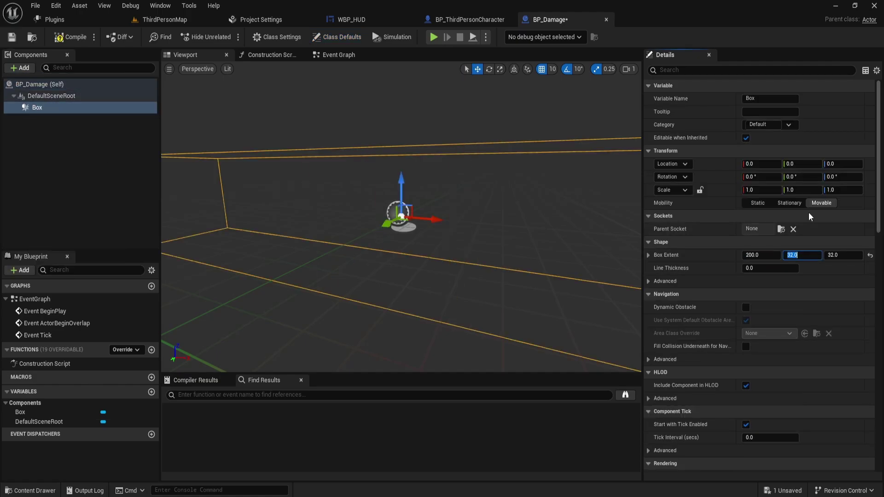
type("200")
key("Tab")
type("200")
key("Return")
left_click_drag(506, 207, 414, 230, "alt")
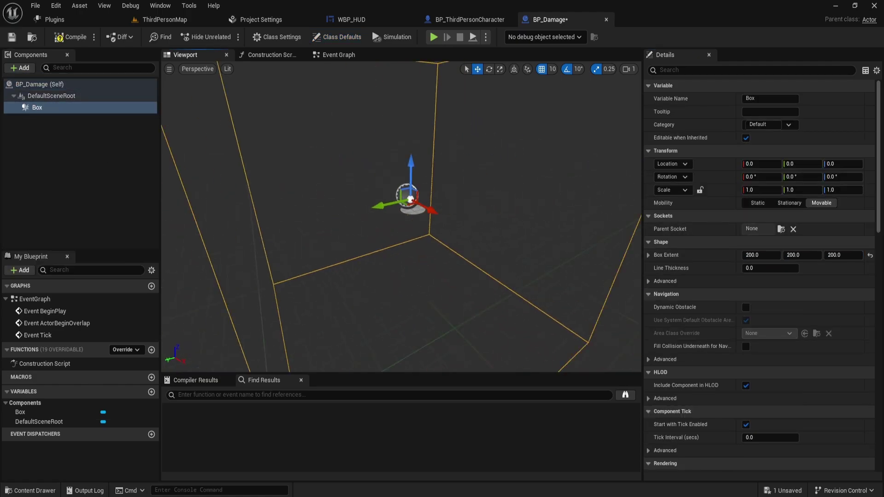
scroll(401, 216, "down", 5)
left_click(70, 36)
left_click(12, 36)
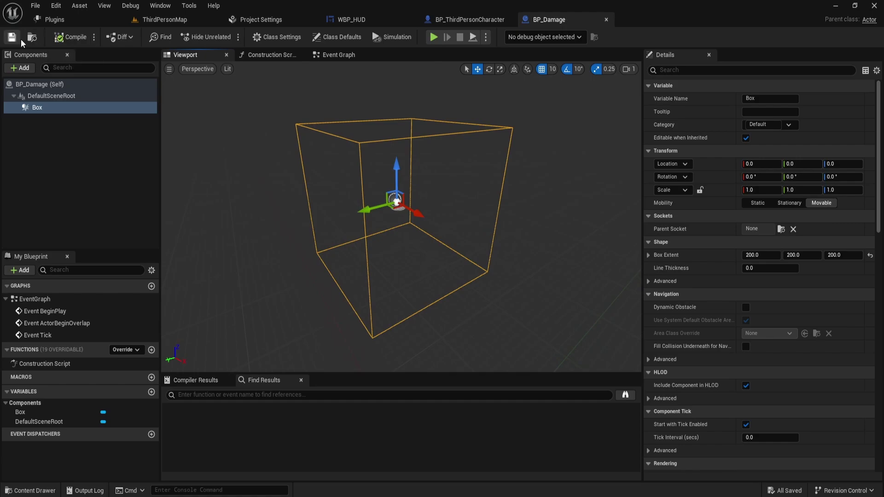
Step: Add an OnComponentBeginOverlap event for the Box component in BP_Damage's Event Graph
left_click(339, 54)
right_click_drag(253, 309, 239, 147)
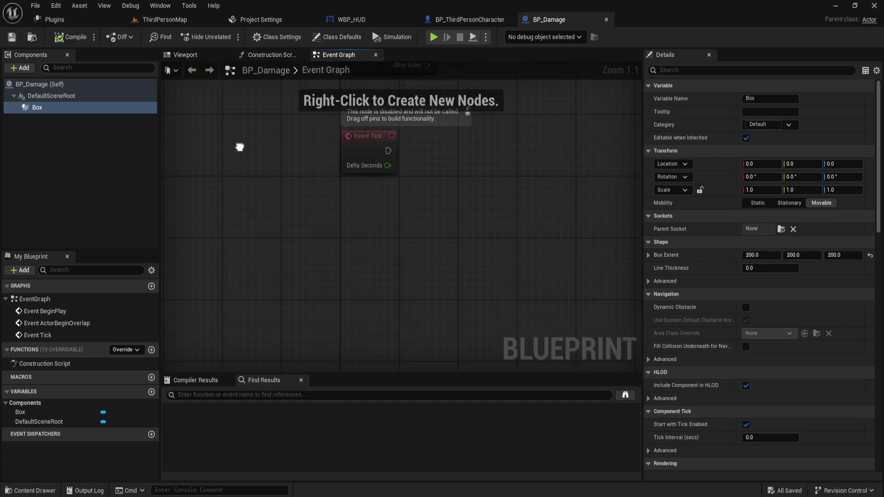
left_click(39, 108)
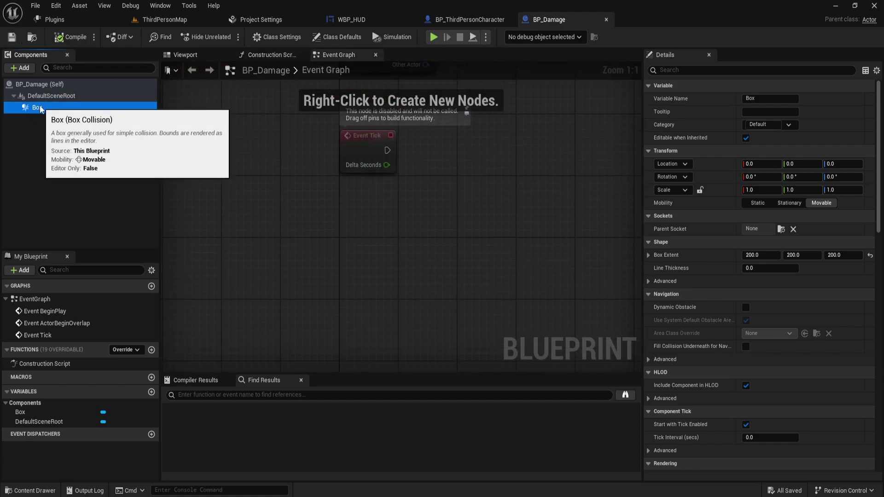
right_click(40, 109)
mouse_move(57, 138)
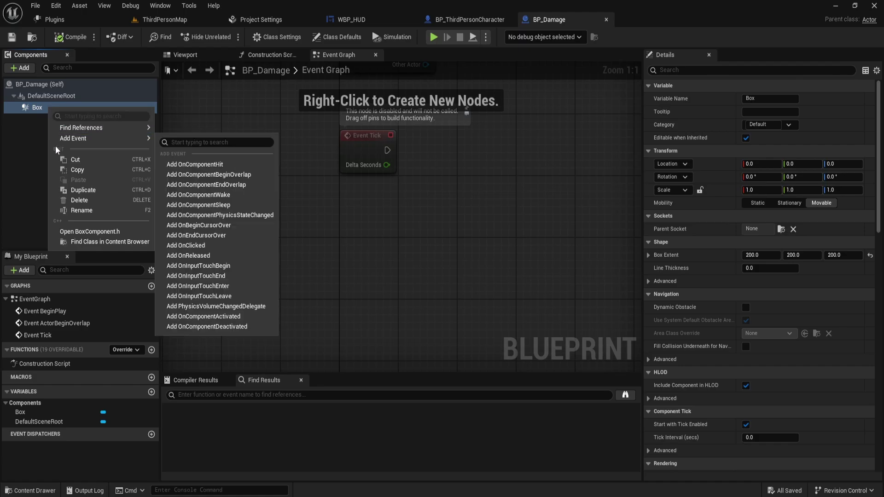
left_click(221, 177)
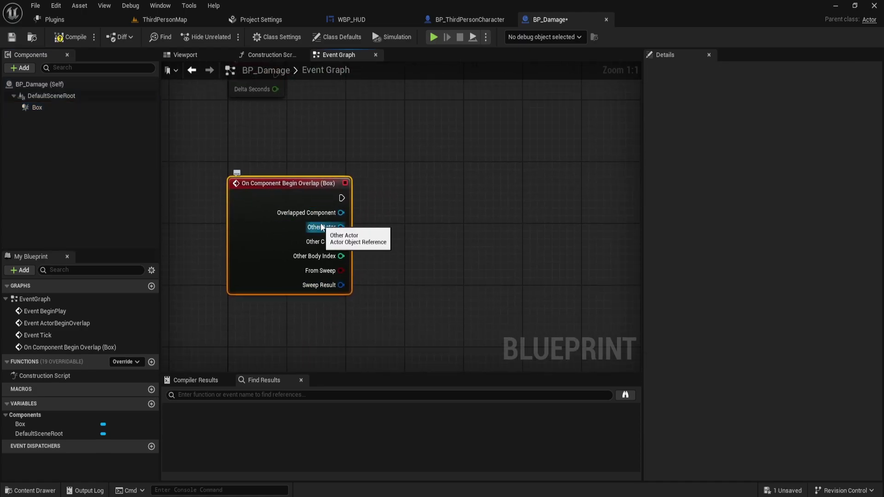
Step: Cast the overlap event's Other Actor to BP_ThirdPersonCharacter
left_click_drag(340, 227, 440, 175)
type("cast bp")
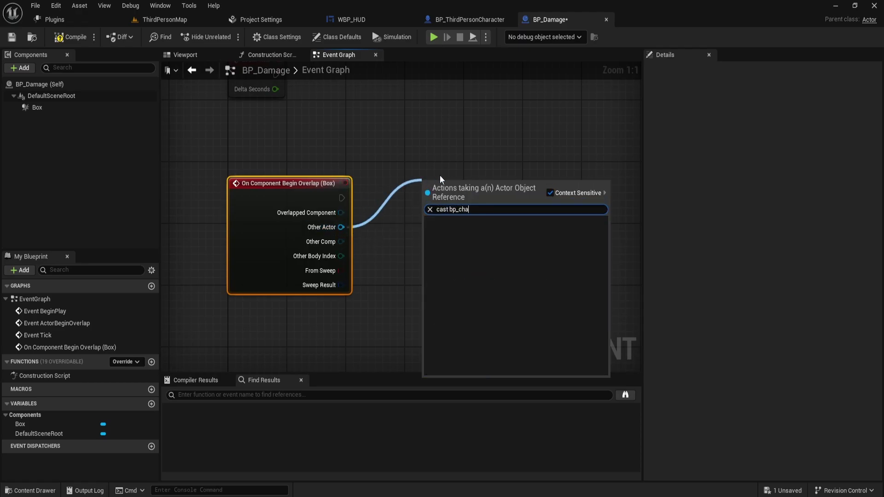
key("Return")
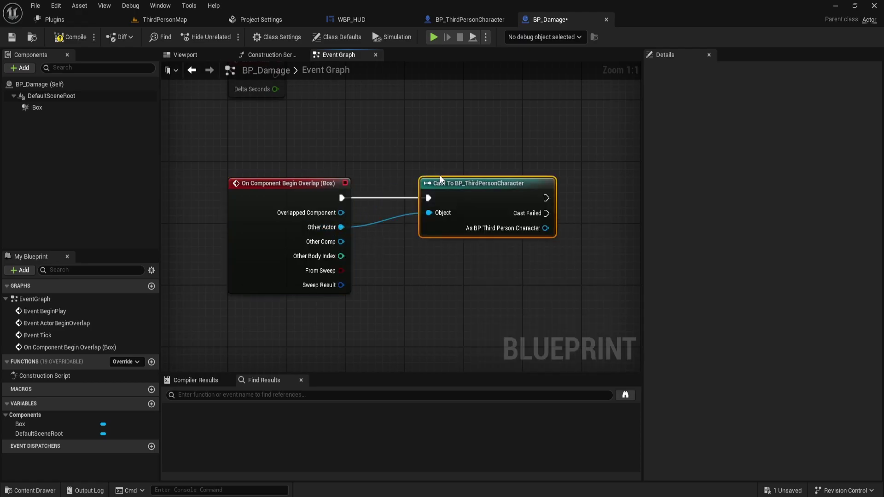
Step: Add an Apply Damage node run by the successful cast, with the cast character as Damaged Actor, and align it with the cast node
right_click_drag(464, 187, 386, 224)
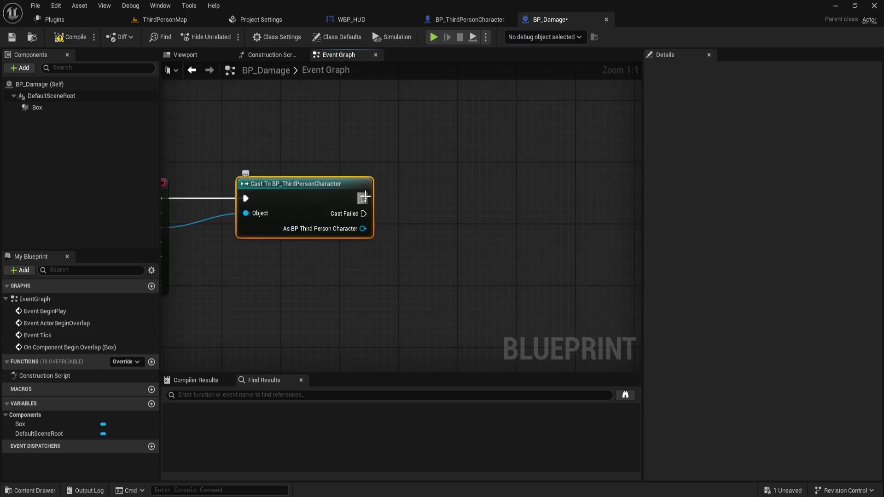
right_click(512, 168)
type("apply da")
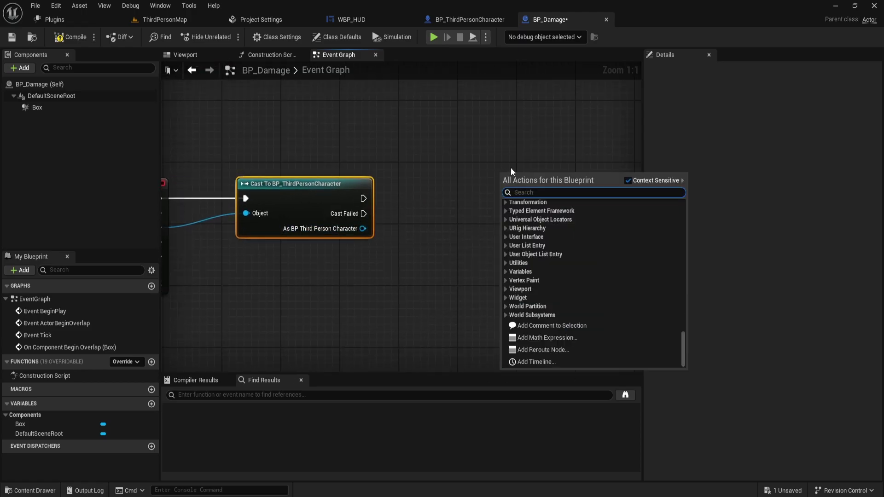
key("Return")
left_click_drag(363, 198, 504, 191)
left_click_drag(521, 185, 499, 186)
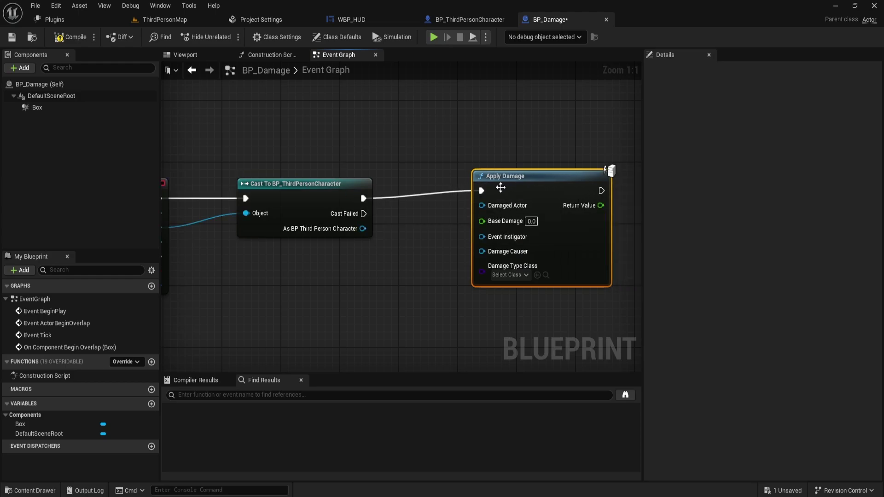
left_click_drag(363, 228, 482, 206)
left_click_drag(527, 179, 505, 189)
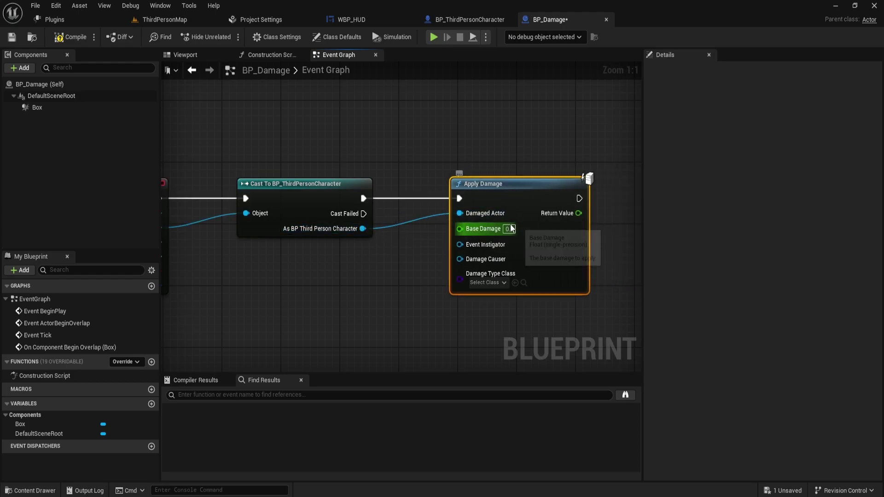
Step: Set the Apply Damage node's Base Damage to 10, and compile and save BP_Damage
type("10")
key("Return")
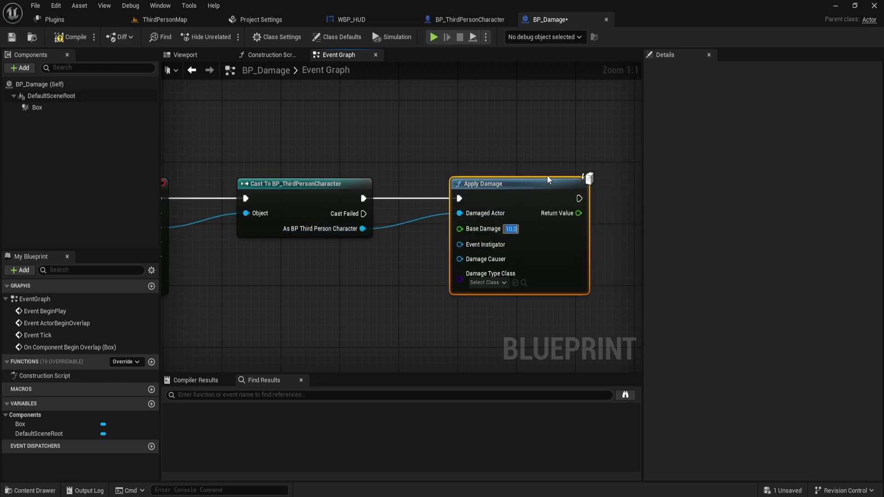
left_click(69, 37)
right_click_drag(310, 120, 347, 114)
key("ctrl+s")
right_click_drag(351, 286, 378, 275)
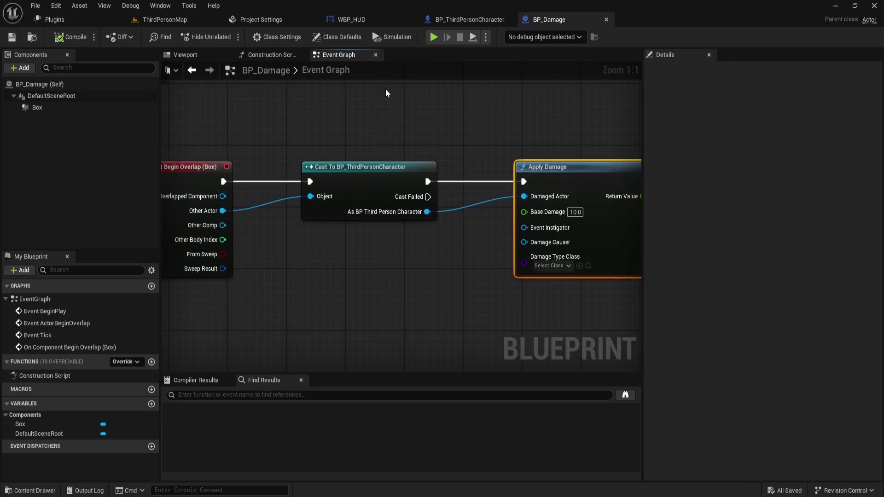
Step: Create a binding function for the Percent property of the cross-shaped progress bar in WBP_HUD
left_click(366, 21)
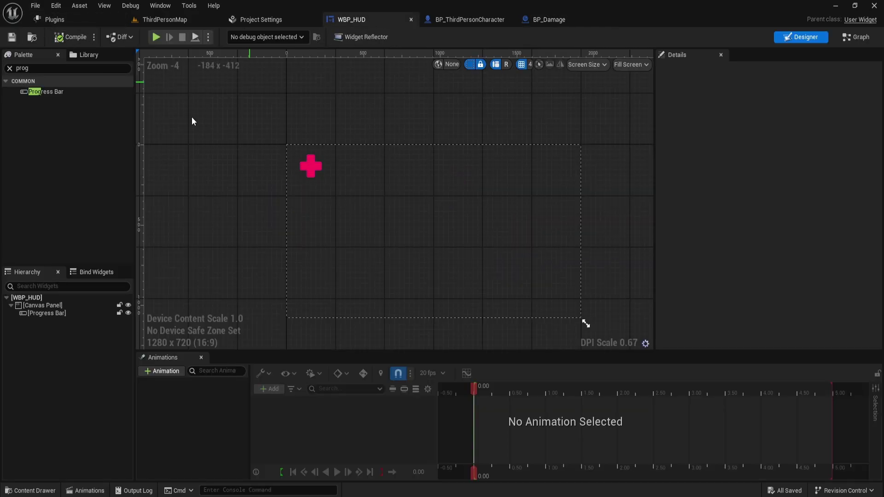
left_click(319, 169)
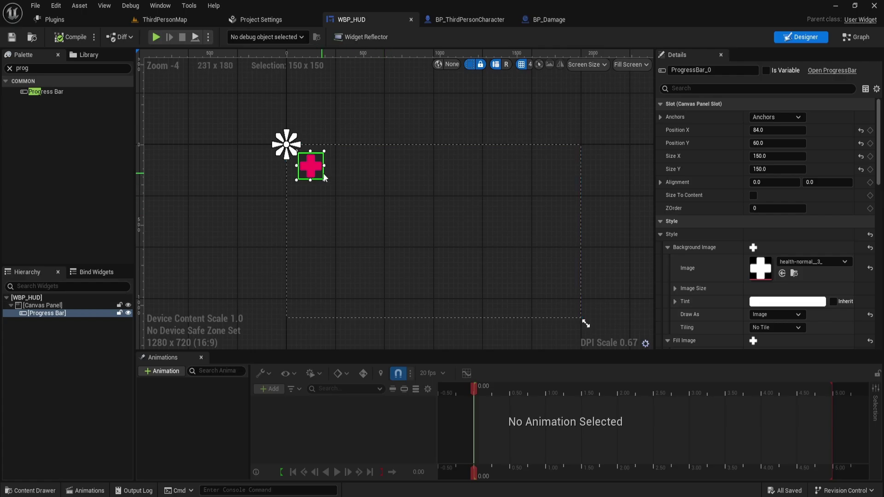
scroll(341, 172, "up", 4)
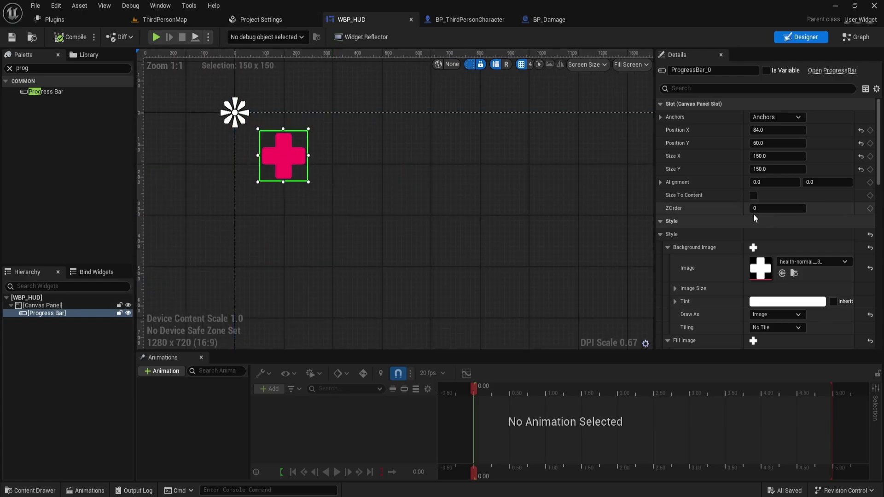
scroll(753, 214, "down", 2)
scroll(881, 172, "down", 6)
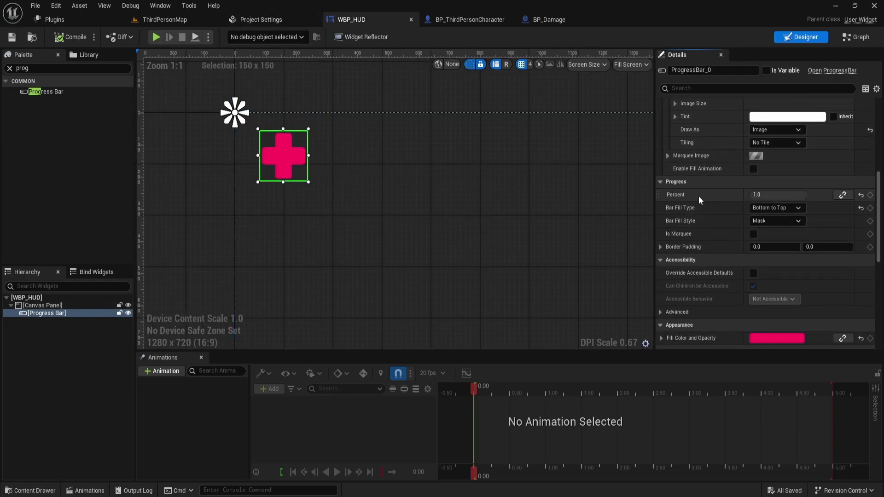
left_click(843, 195)
left_click(852, 222)
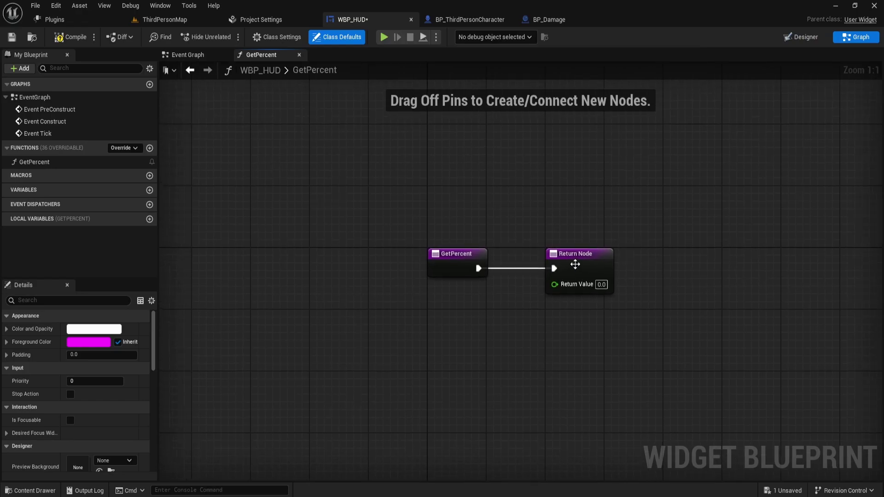
Step: Move the Return Node farther from GetPercent and add a Get Player Character node below them
left_click_drag(708, 269, 724, 264)
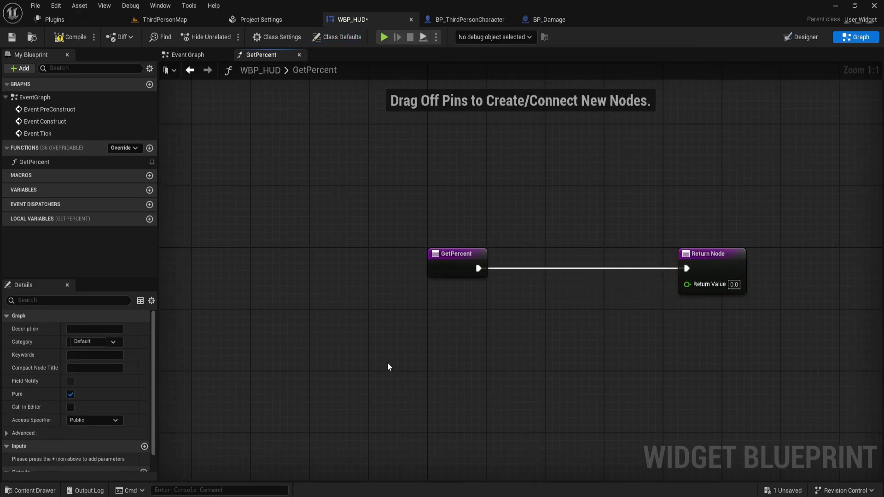
right_click(394, 335)
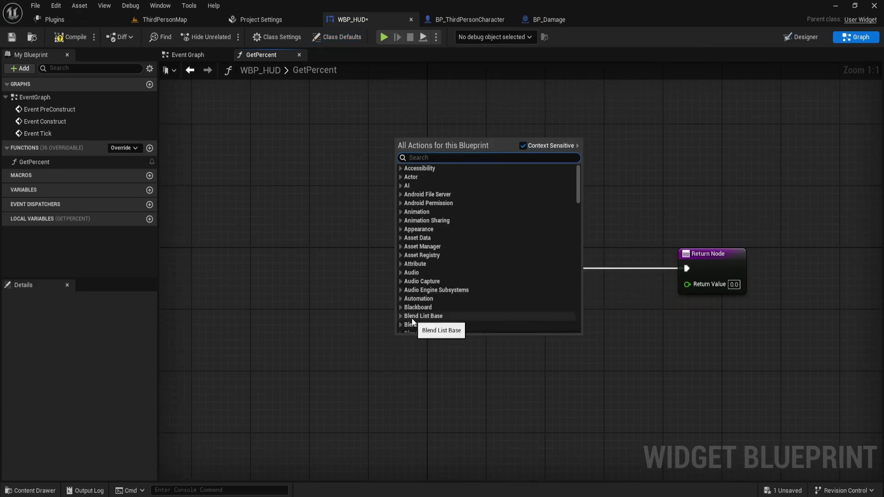
type("get chara")
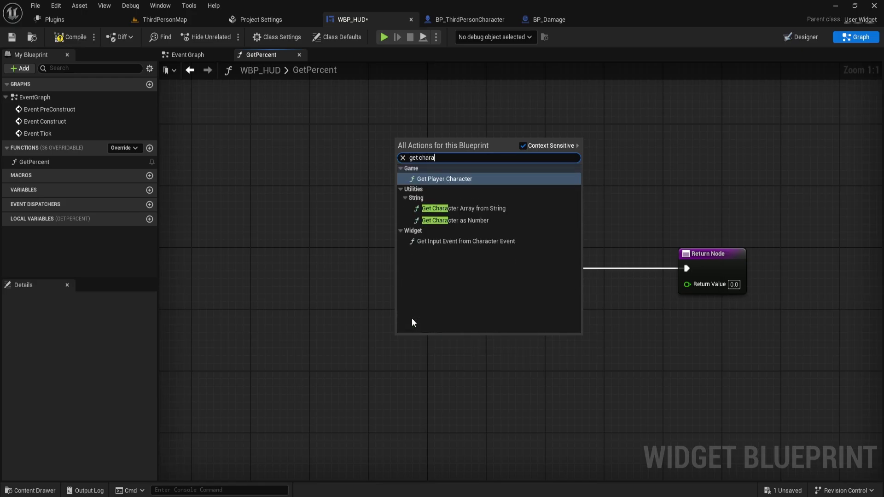
key("Return")
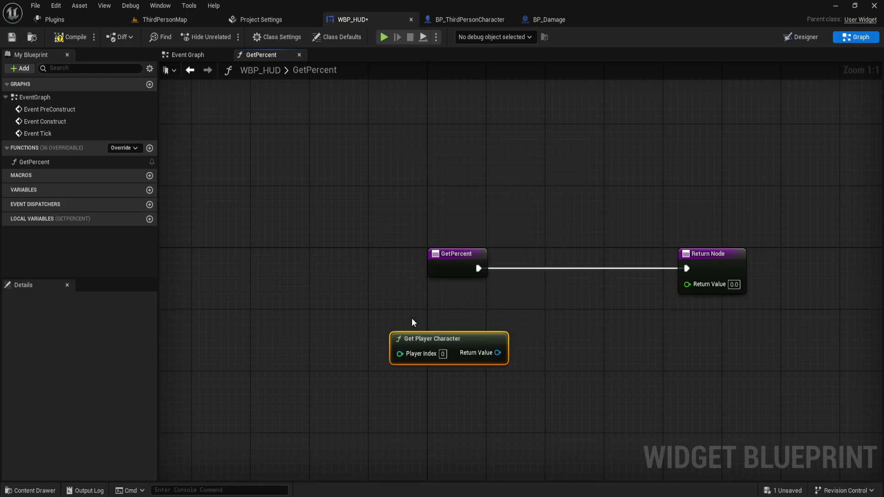
Step: Cast the player character to BP_ThirdPersonCharacter and wire the cast's execution between GetPercent and the Return Node
left_click_drag(497, 353, 547, 309)
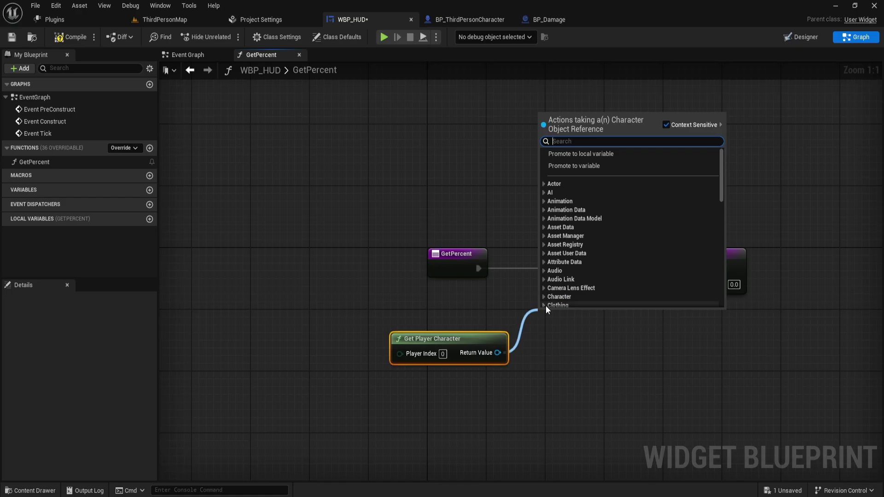
type("bp th")
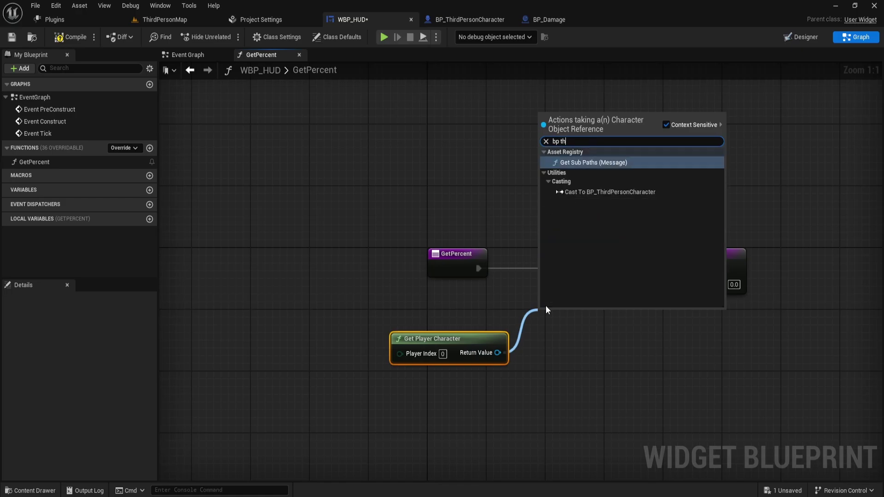
key("Down")
key("Return")
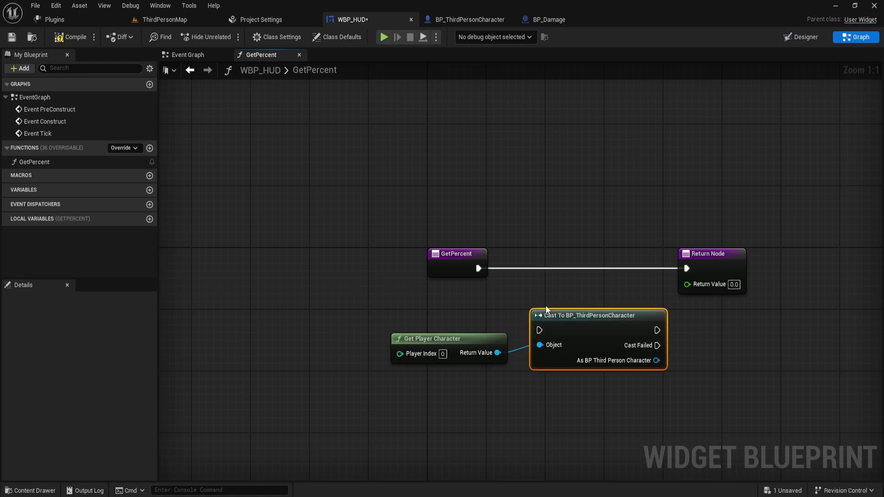
left_click_drag(511, 288, 574, 268)
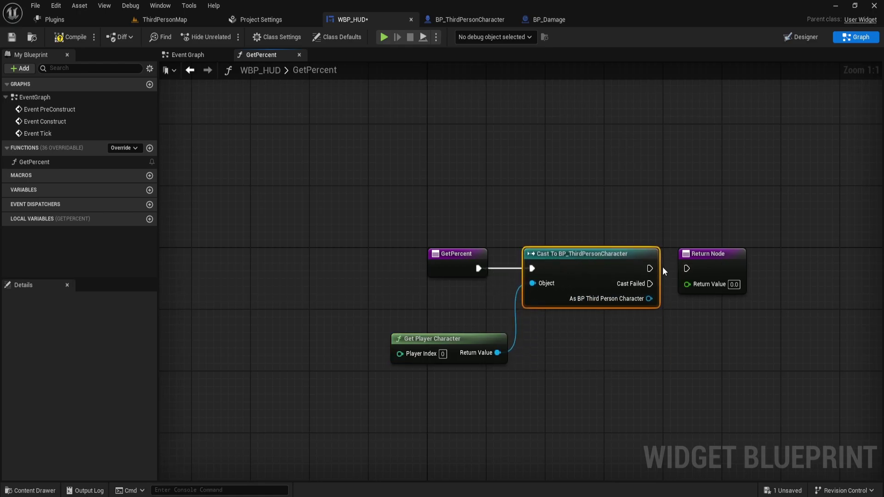
left_click_drag(650, 269, 687, 269)
Step: Space the Return Node away from the cast and move Get Player Character up just below the GetPercent node
left_click_drag(712, 266, 829, 265)
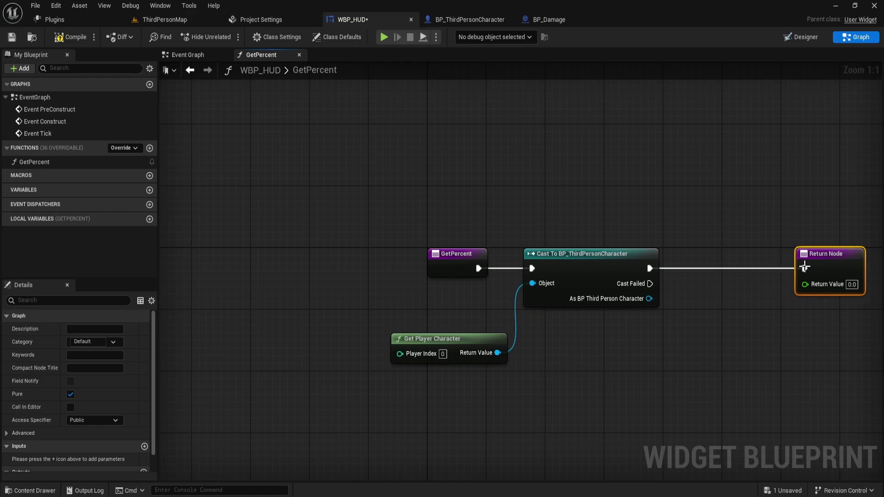
right_click_drag(769, 320, 644, 303)
left_click_drag(316, 320, 294, 280)
right_click_drag(449, 308, 357, 314)
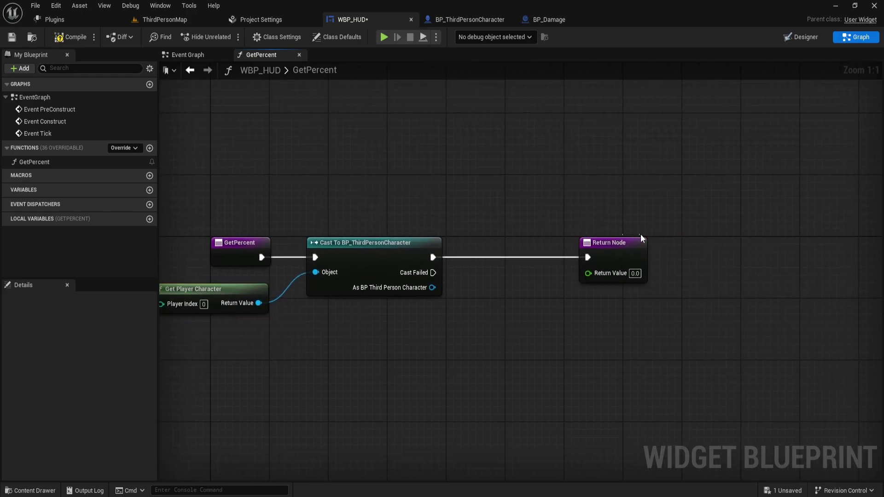
left_click_drag(640, 238, 648, 256)
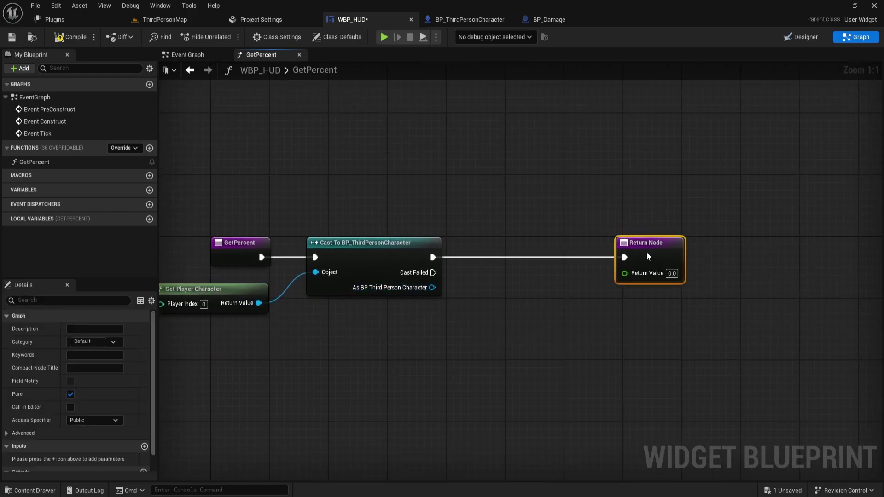
Step: Add a Get Health node from the cast's As BP Third Person Character output
right_click_drag(449, 300, 453, 285)
left_click_drag(409, 272, 458, 290)
type("get hea")
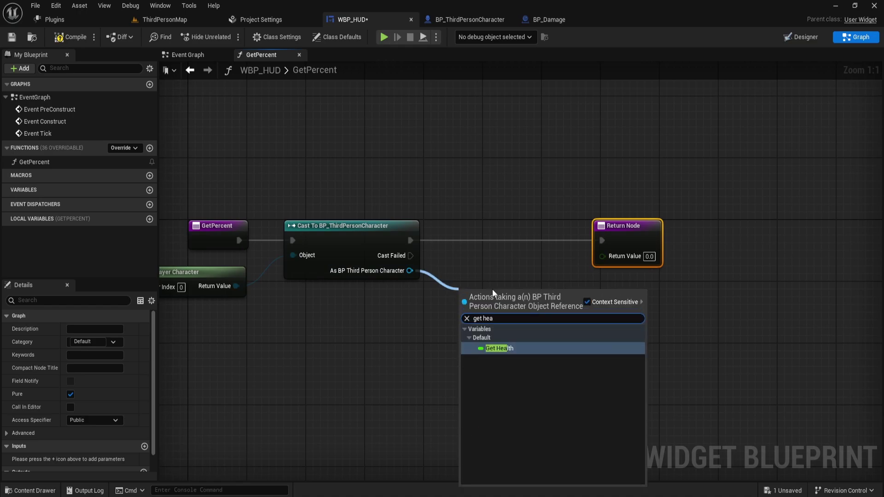
key("Return")
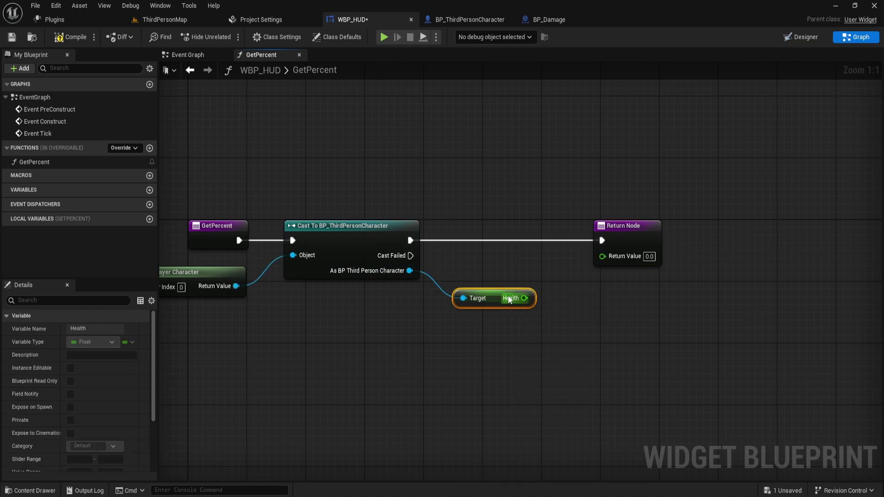
Step: Divide Health by 100.0, wire the result into the Return Node's Return Value, and compile the widget
left_click_drag(649, 234, 670, 237)
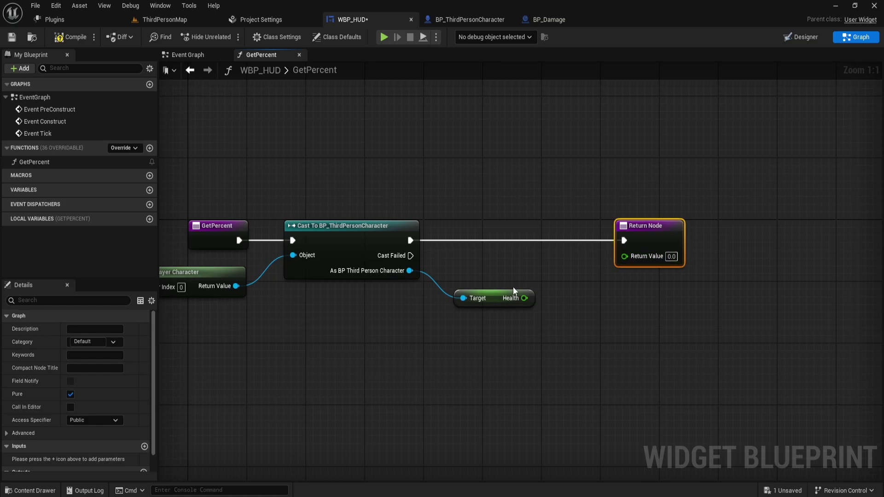
left_click_drag(524, 298, 583, 306)
type("/")
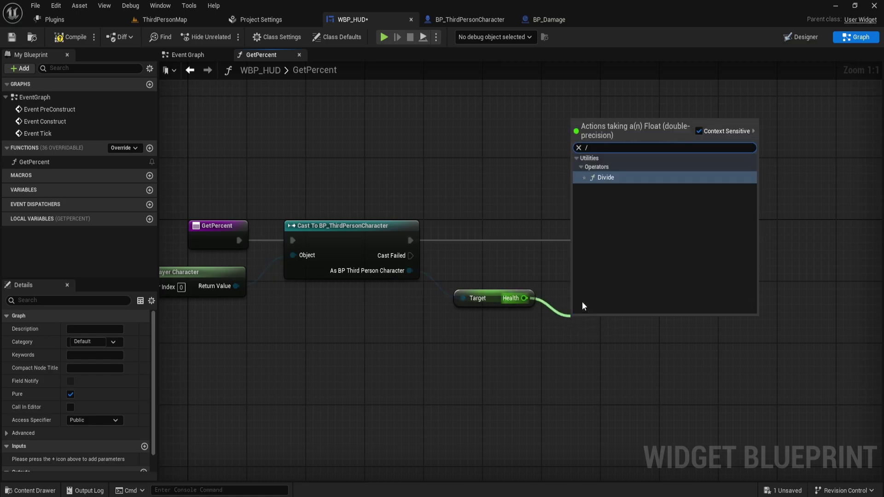
key("Return")
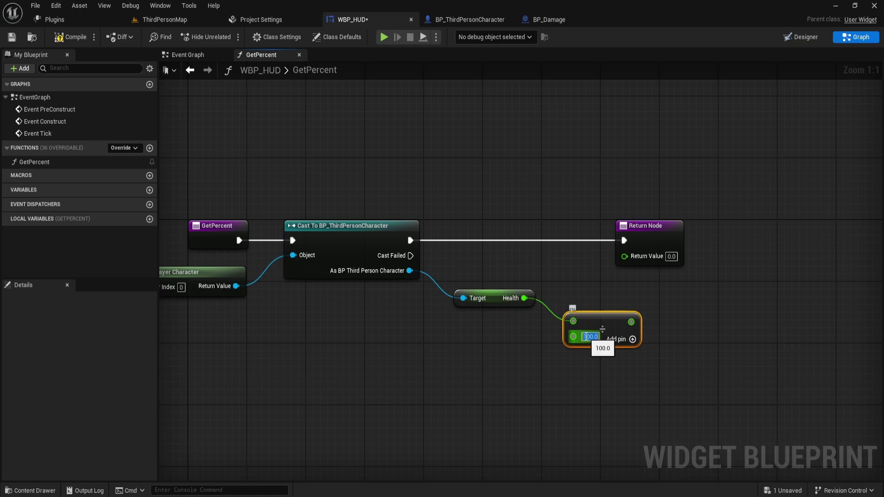
left_click_drag(632, 322, 626, 257)
left_click(68, 37)
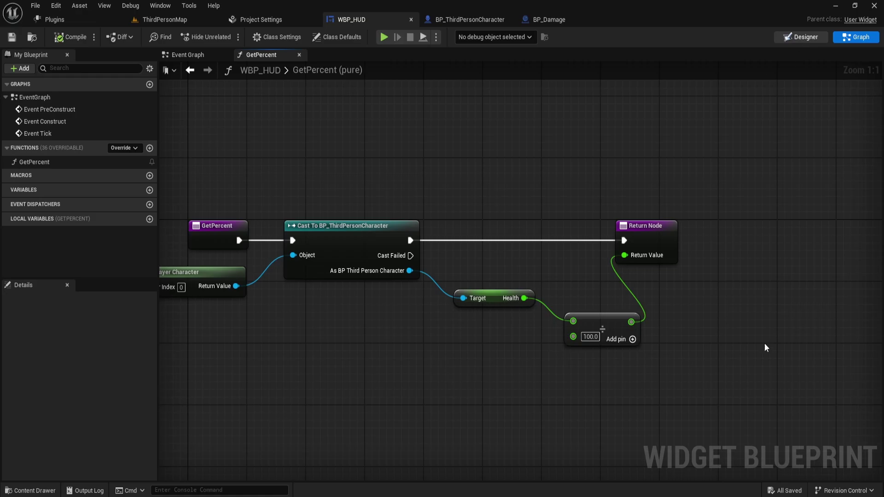
Step: Place a BP_Damage actor on the open floor of ThirdPersonMap and save the level
left_click(801, 37)
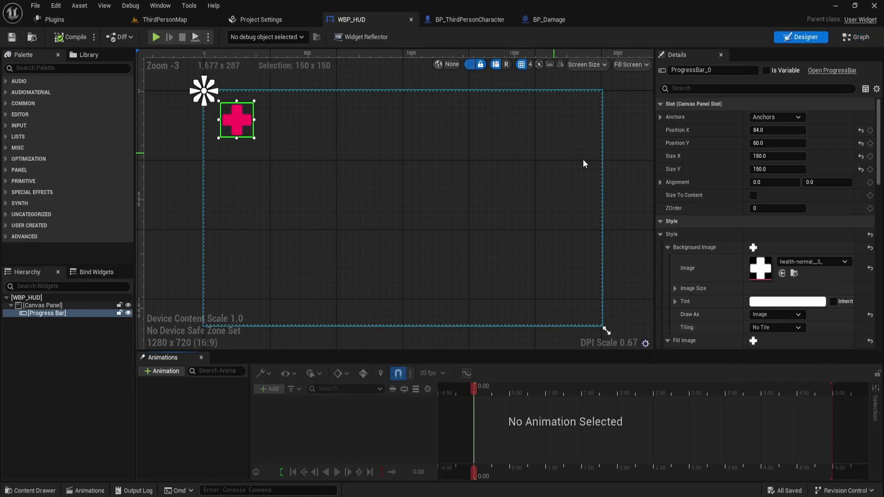
left_click(183, 37)
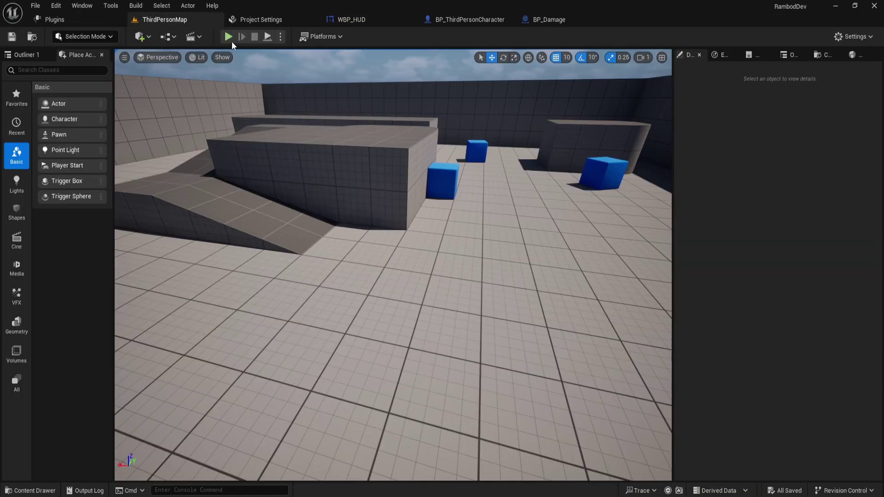
left_click(29, 482)
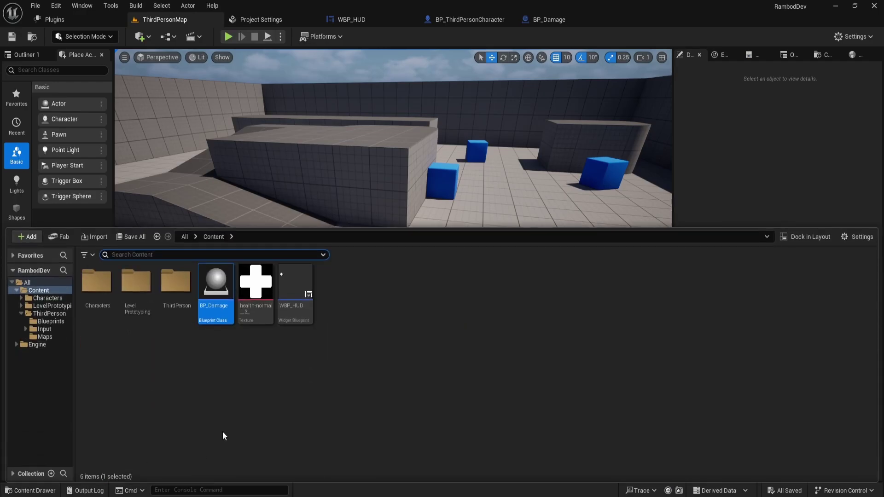
left_click_drag(295, 295, 195, 300)
right_click_drag(422, 296, 430, 275)
left_click_drag(400, 247, 186, 111)
left_click(12, 37)
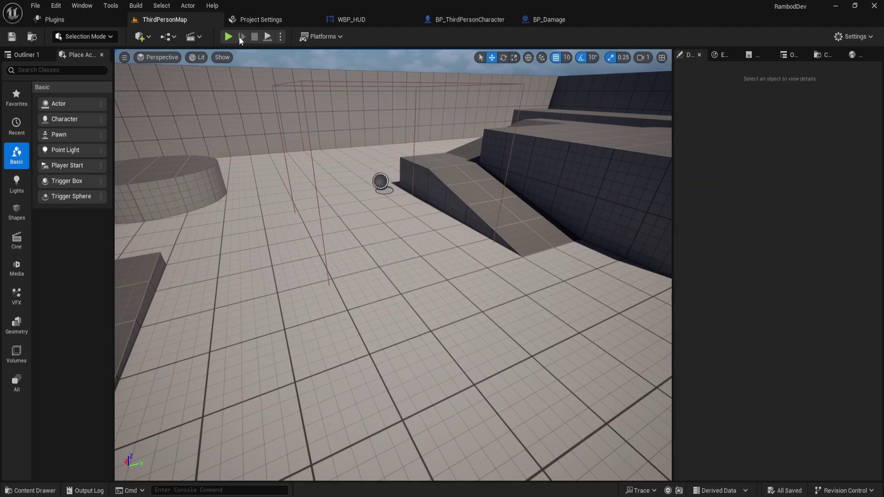
Step: Play the level and run the character back and forth through the damage volume to test the health cross
left_click(227, 37)
key("w")
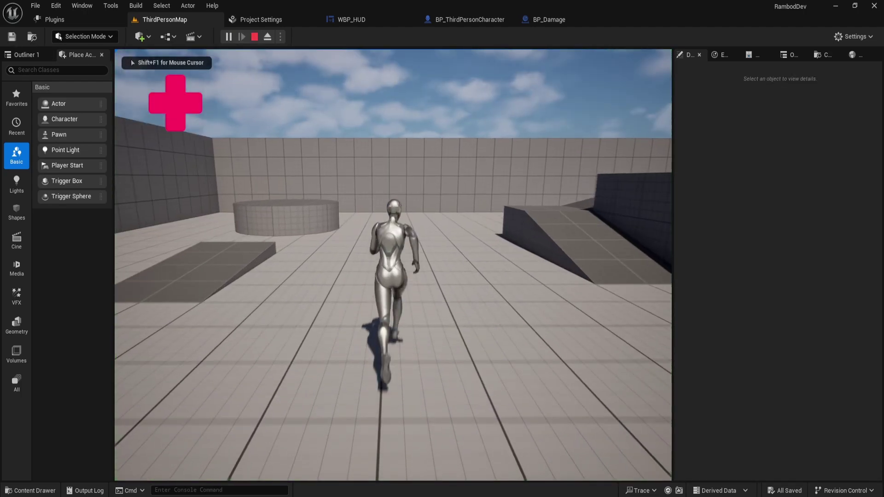
key("s")
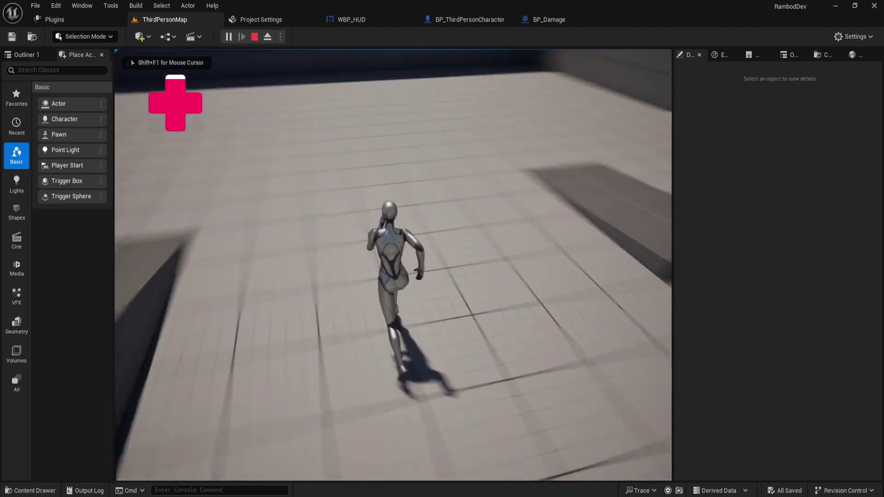
key("w")
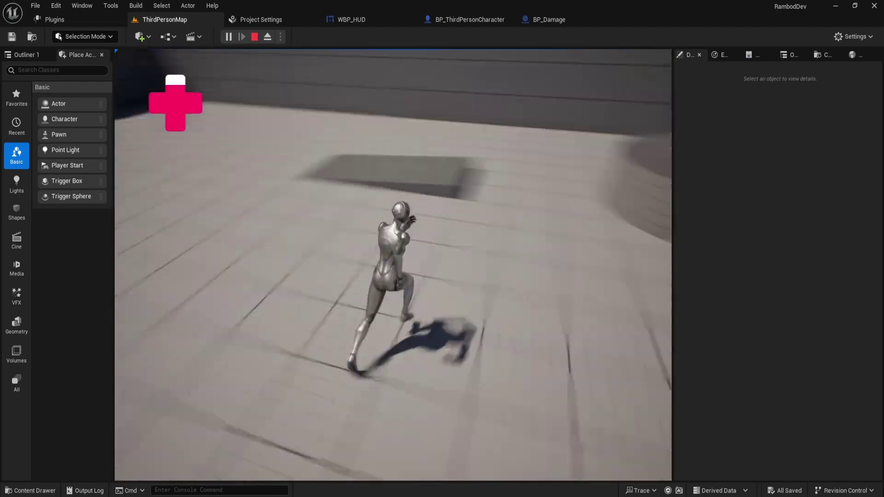
key("w")
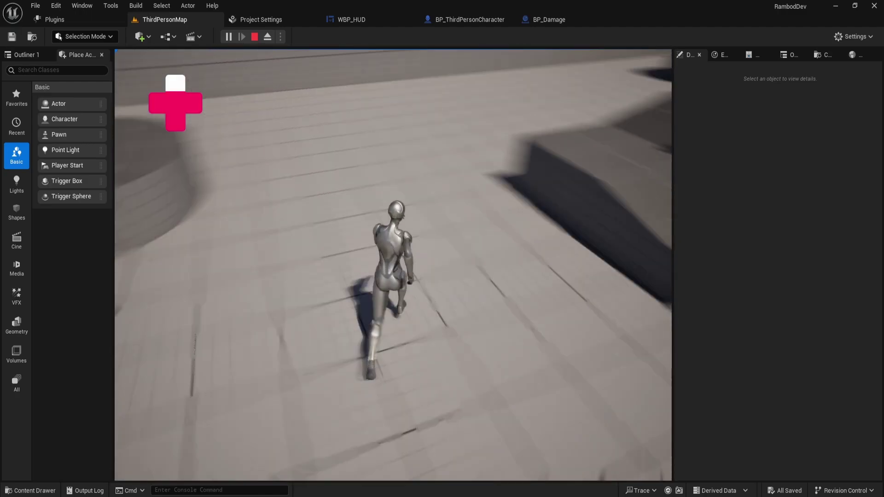
key("w")
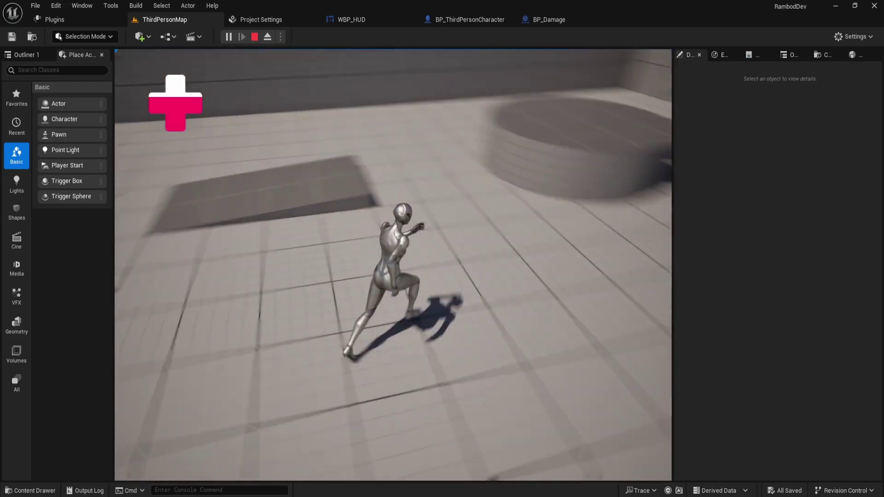
key("w")
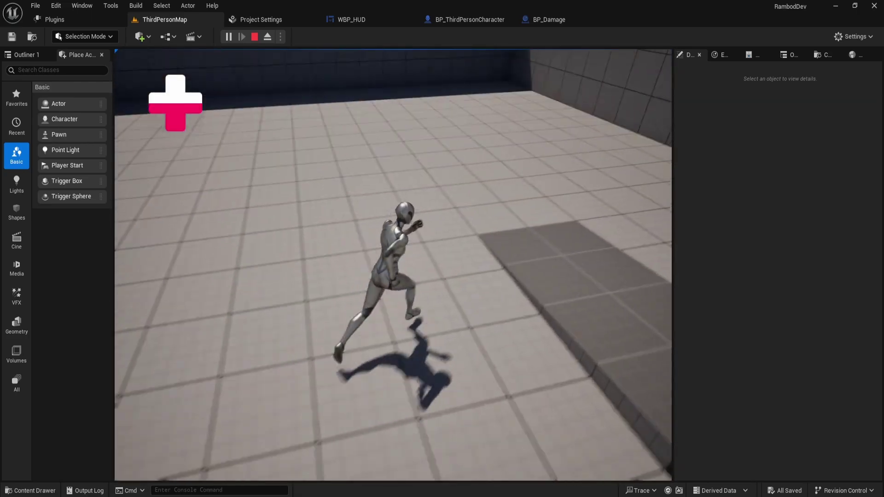
key("w")
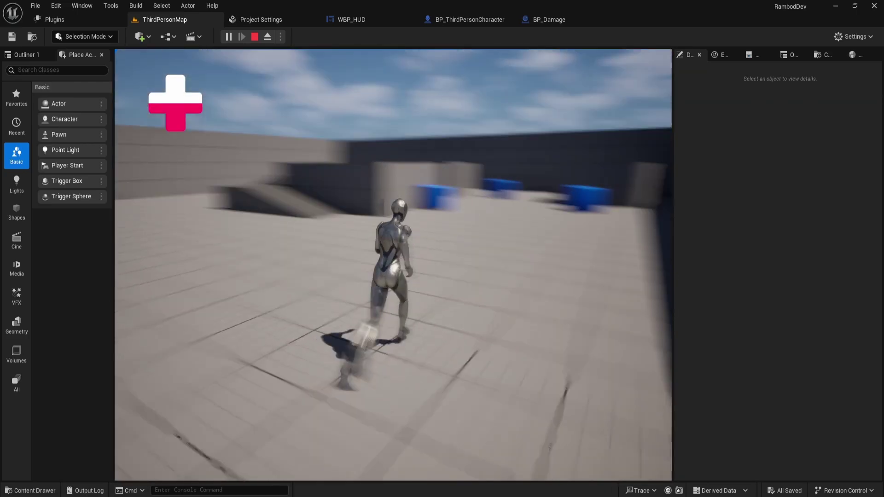
key("w")
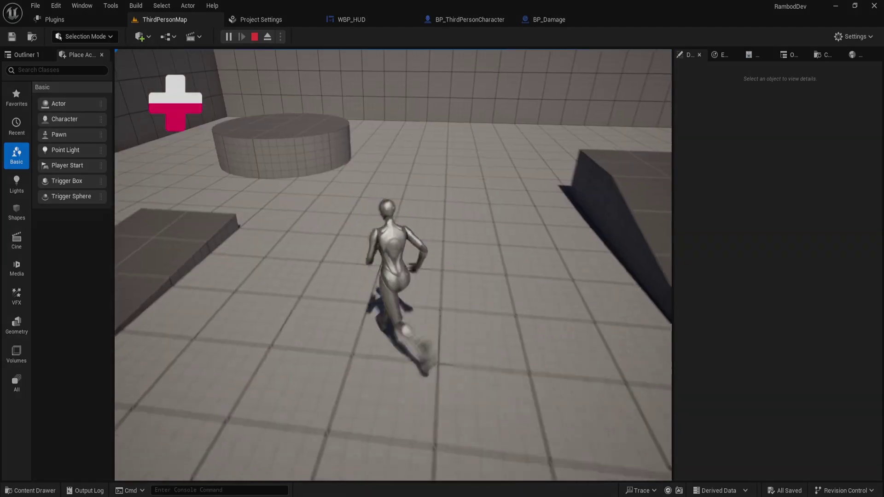
key("a")
key("w")
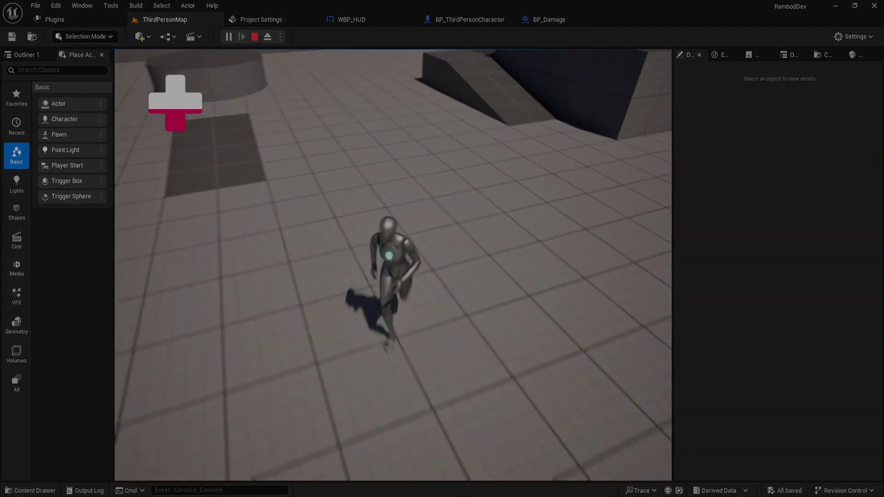